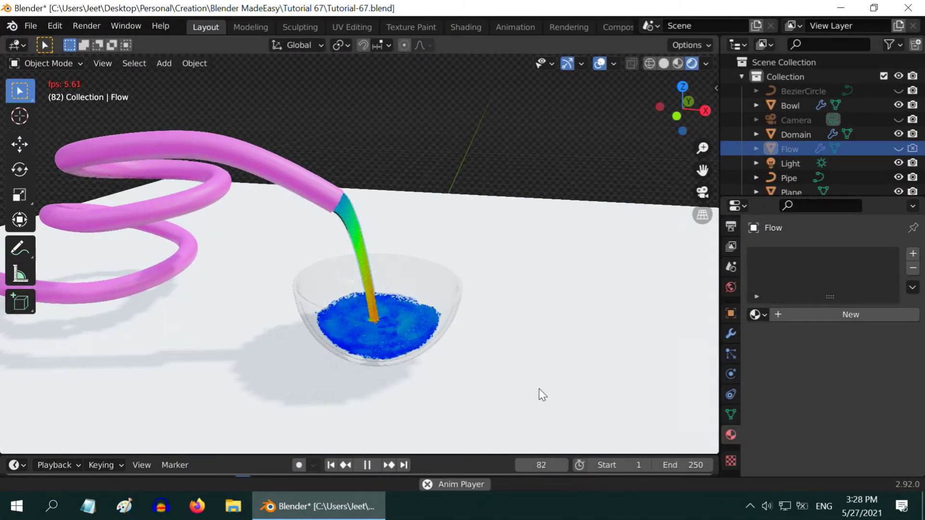
Open Tutorial 82.blend from recent files and view the glass bowl in Rendered shading.
ctrl+middle_drag(539, 389, 536, 331)
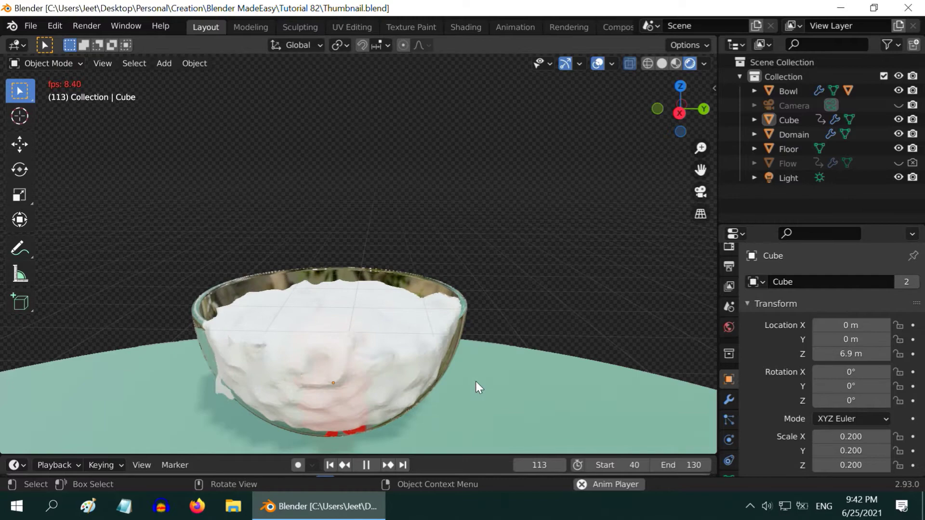
click(31, 26)
mouse_move(66, 71)
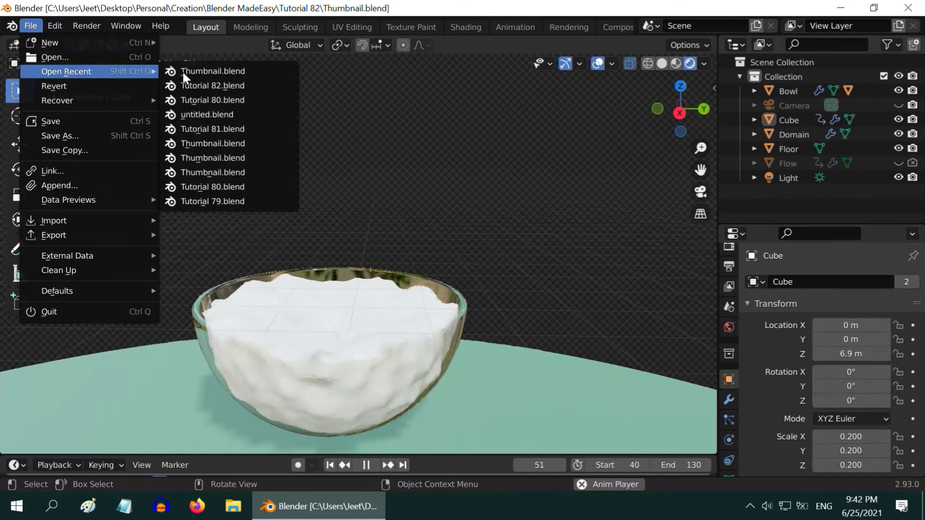
click(217, 85)
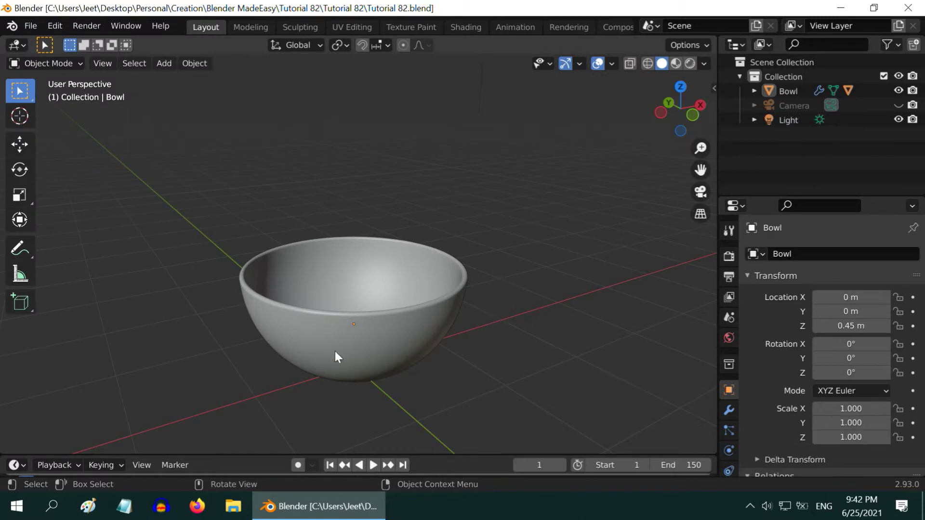
click(690, 64)
middle_drag(413, 415, 444, 429)
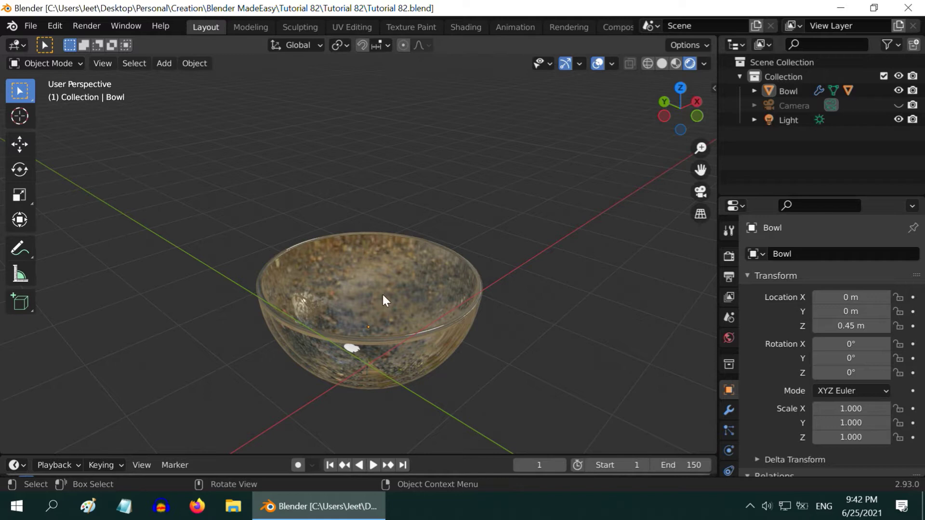
Add a UV sphere and scale it to 0.5.
click(165, 65)
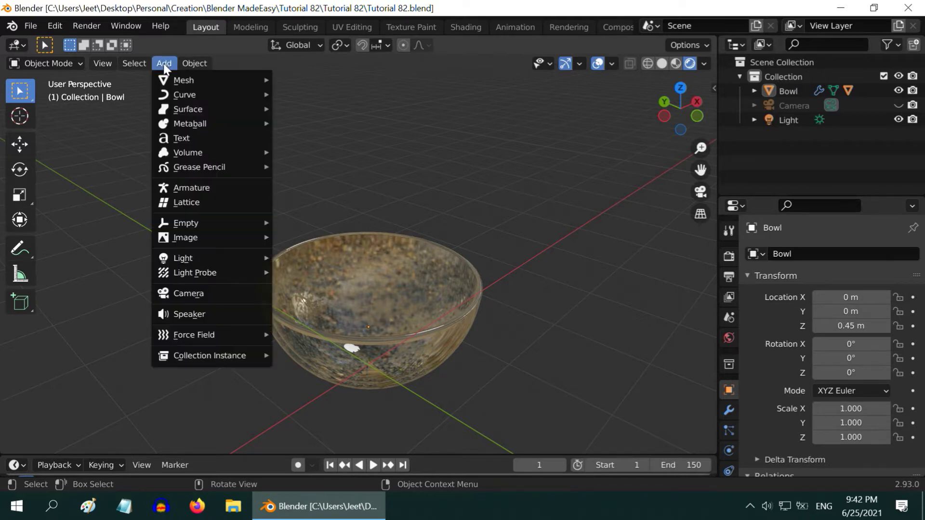
mouse_move(170, 82)
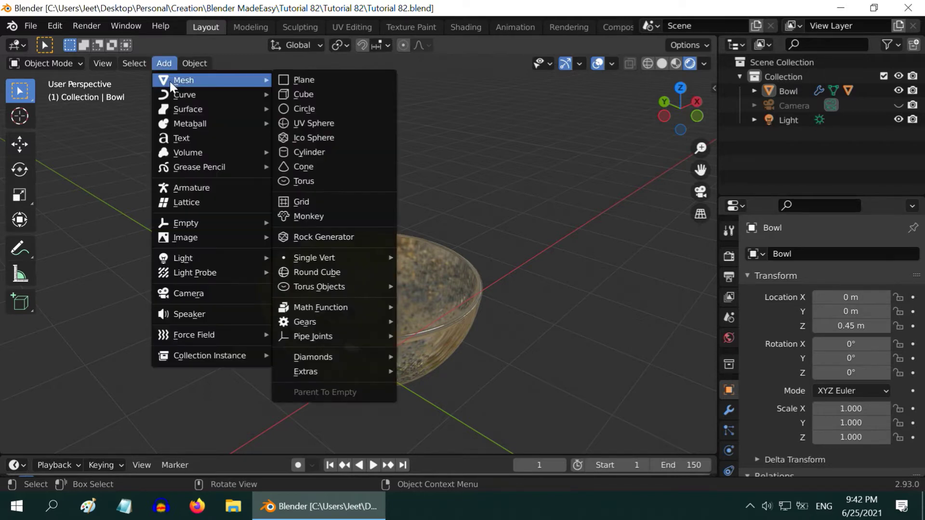
click(319, 123)
text(s)
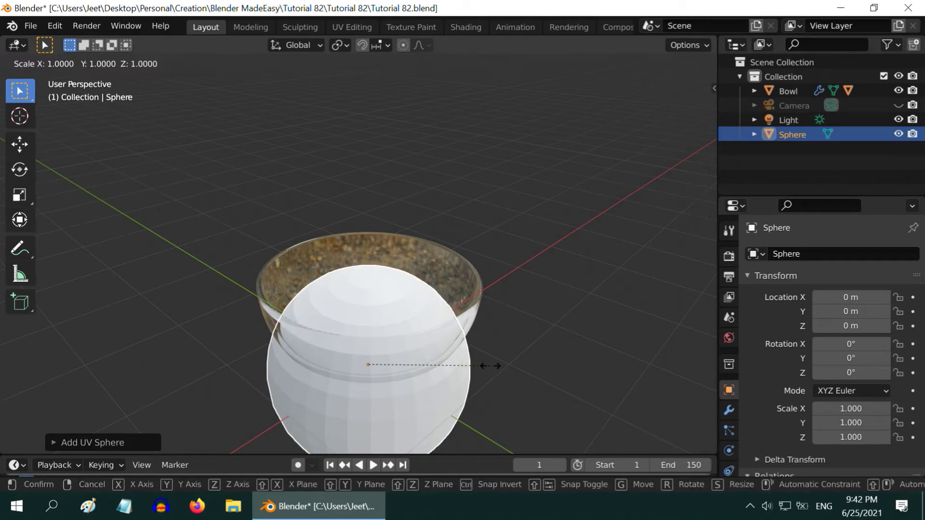
text(.5)
key(Return)
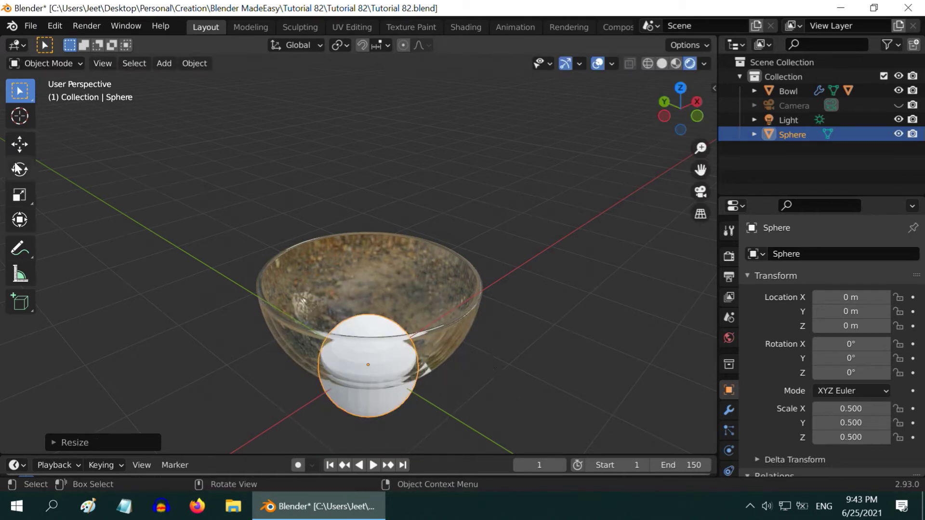
Raise the sphere along Z to about 0.6 m inside the bowl.
click(19, 145)
drag(368, 314, 369, 263)
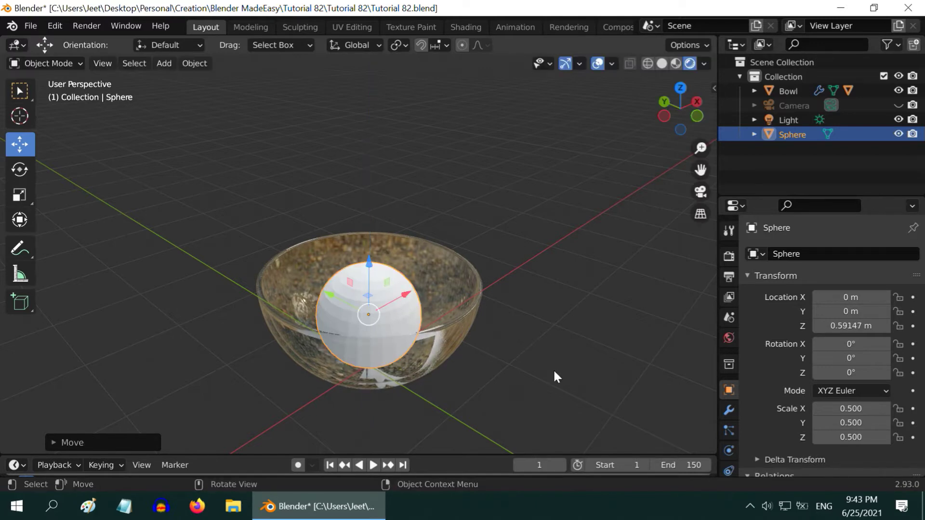
key(KP_1)
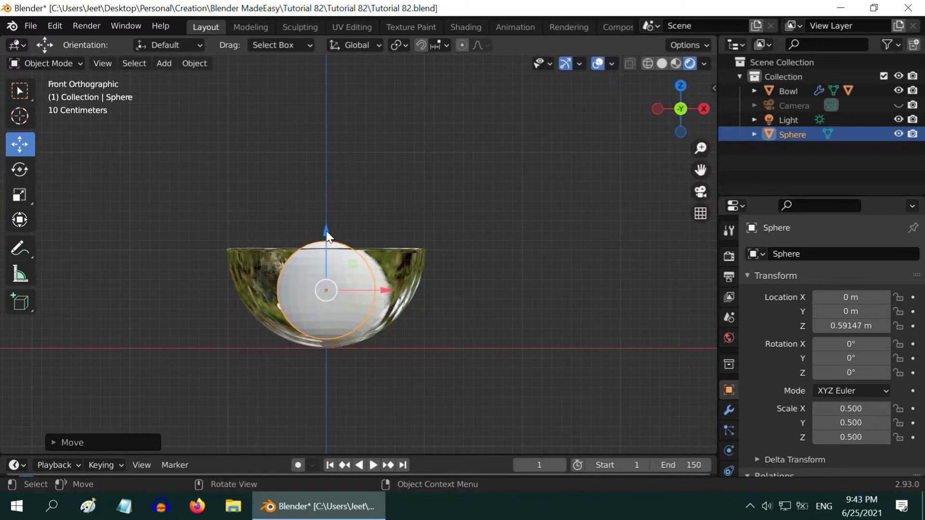
drag(325, 228, 328, 227)
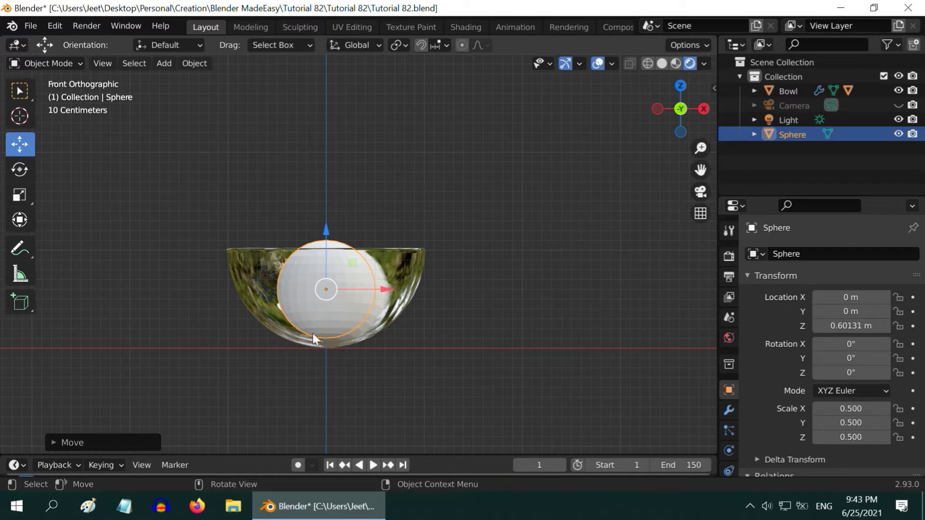
Enable Fluid physics on the sphere with Type set to Flow.
key(w)
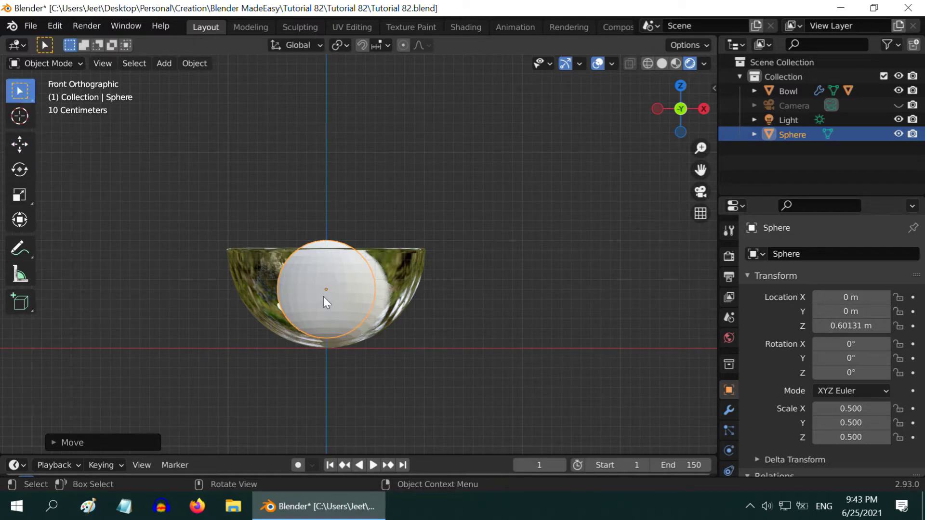
key(KP_5)
middle_drag(326, 297, 377, 350)
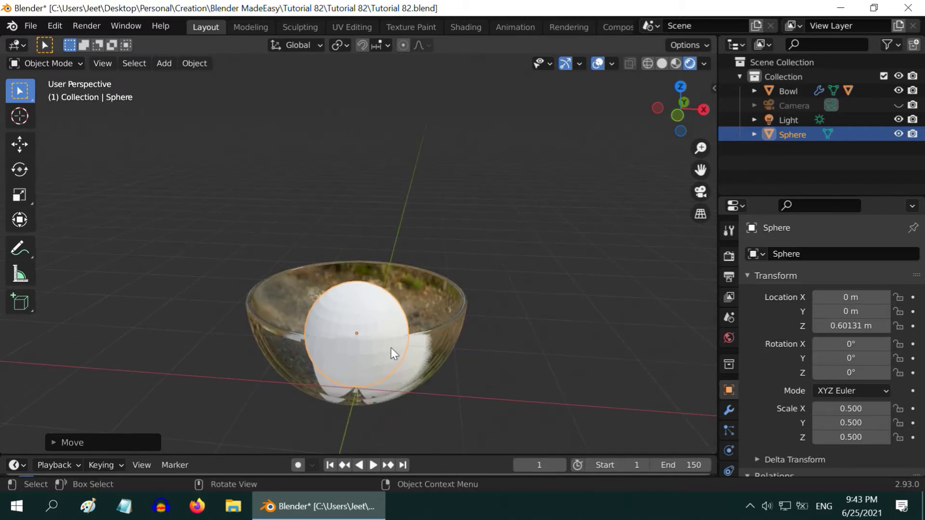
click(726, 452)
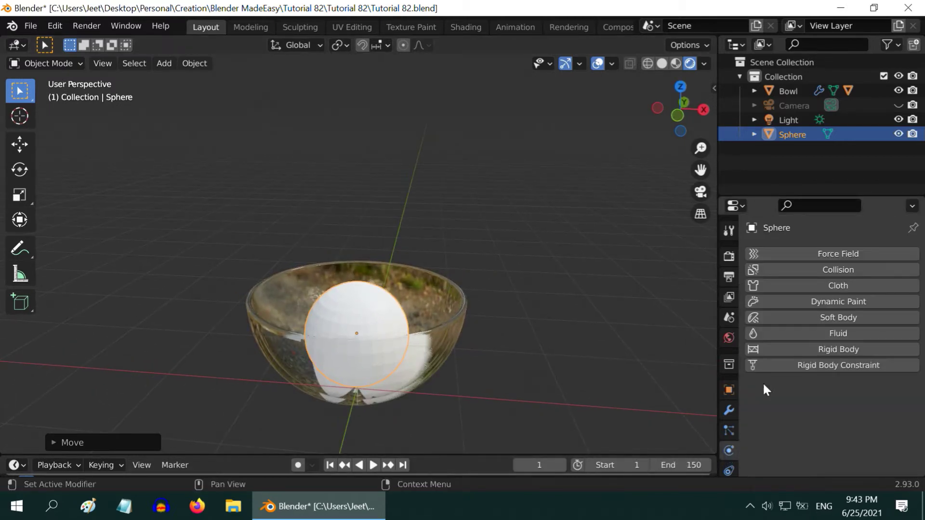
click(796, 333)
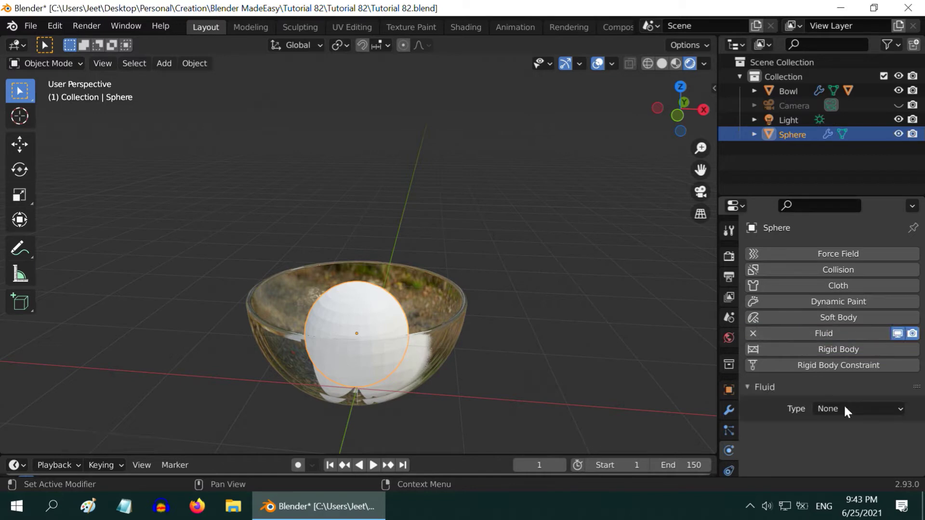
click(857, 417)
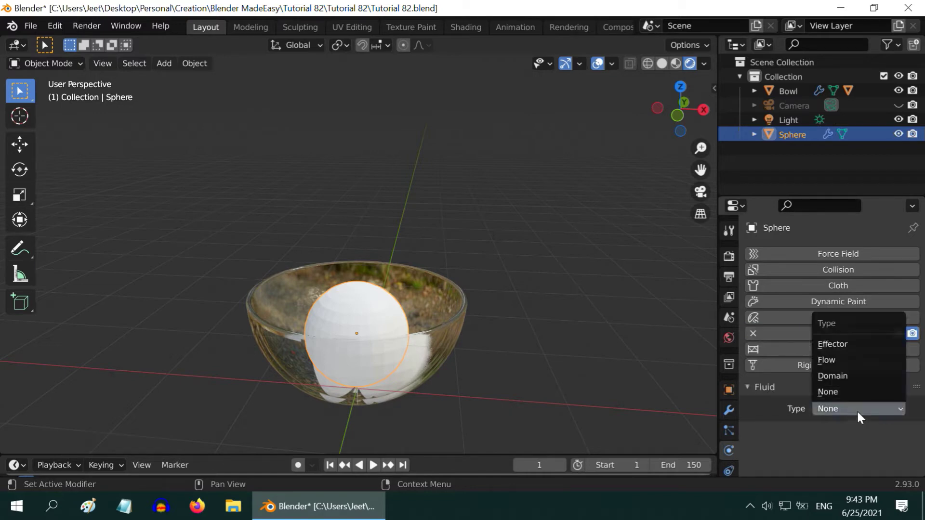
click(834, 361)
Set the sphere's Flow Type to Liquid and Flow Behavior to Inflow.
scroll(835, 381, down, 5)
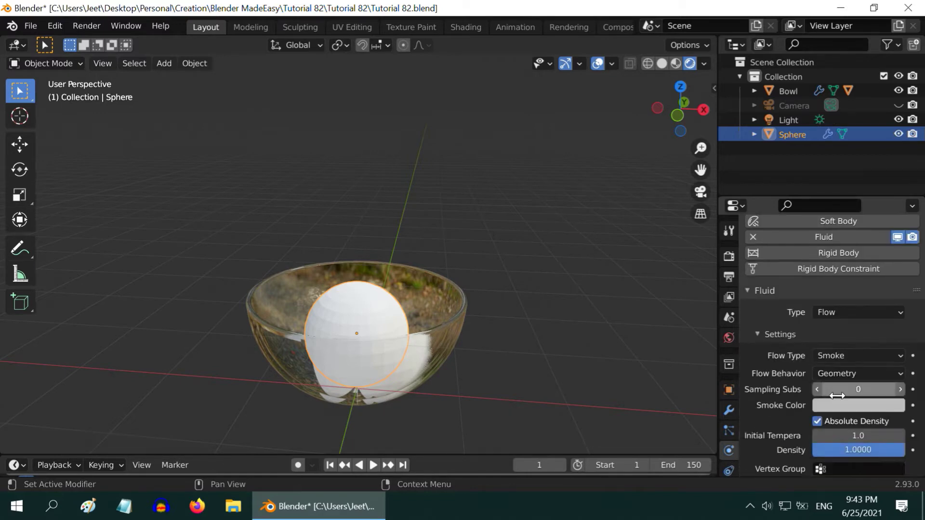
click(851, 356)
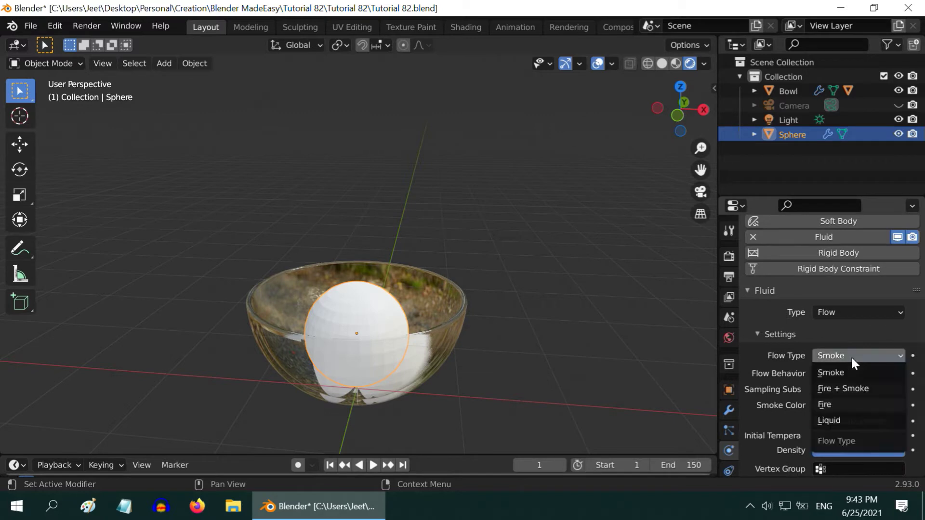
click(841, 417)
click(842, 413)
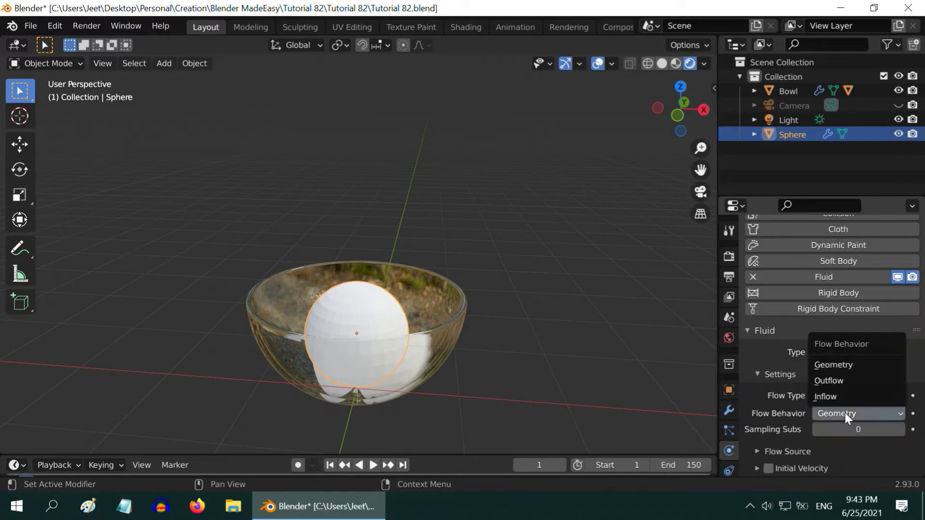
click(837, 397)
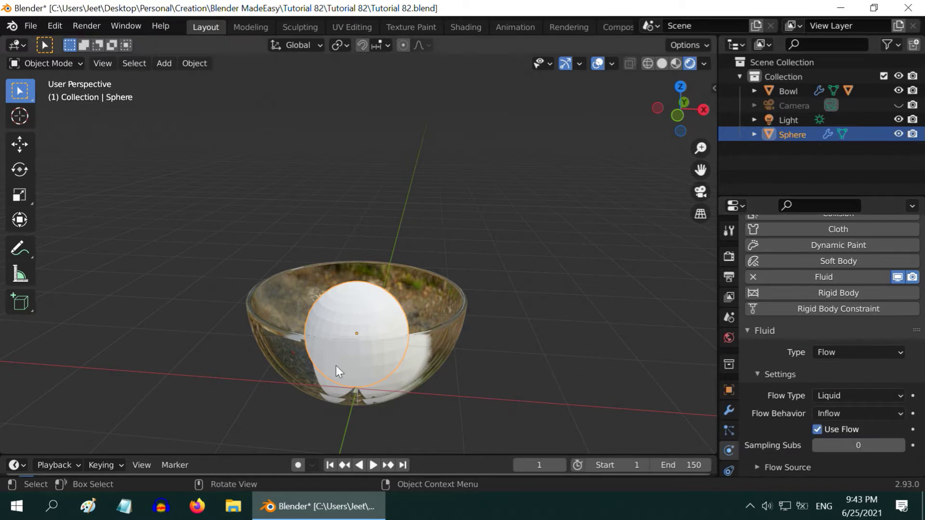
Add a cube and scale it by 2.5.
click(166, 66)
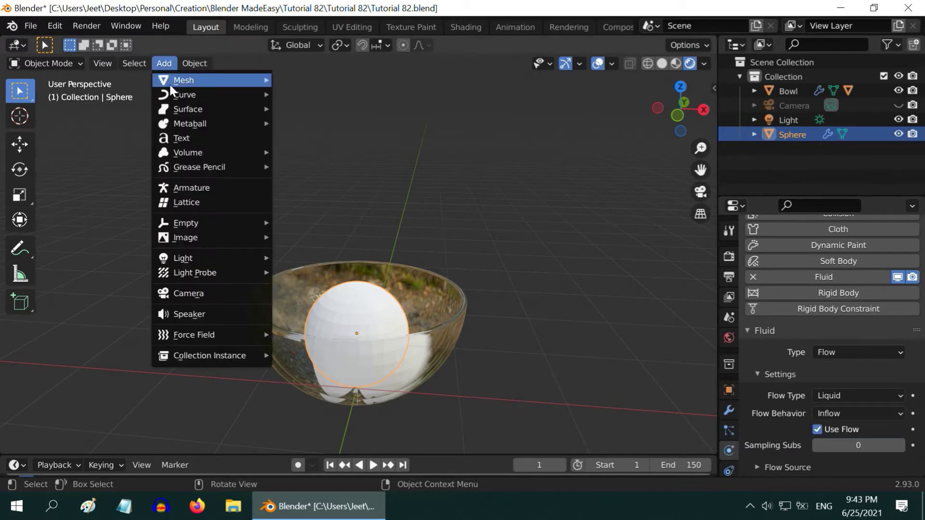
mouse_move(169, 83)
click(310, 94)
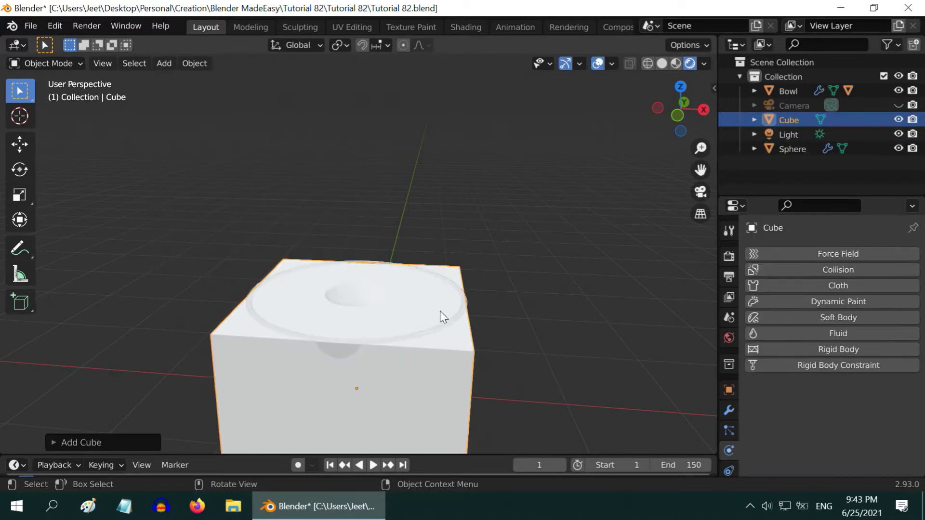
scroll(436, 318, down, 4)
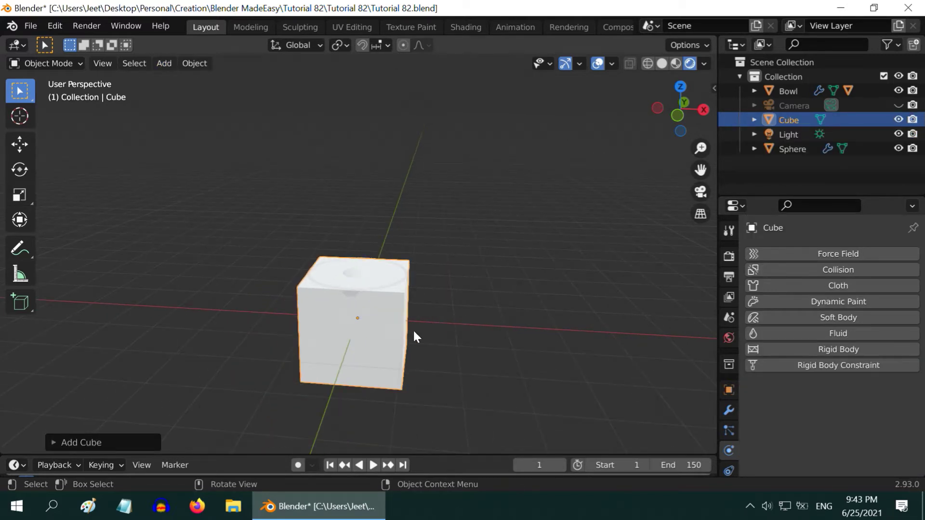
text(s2.5)
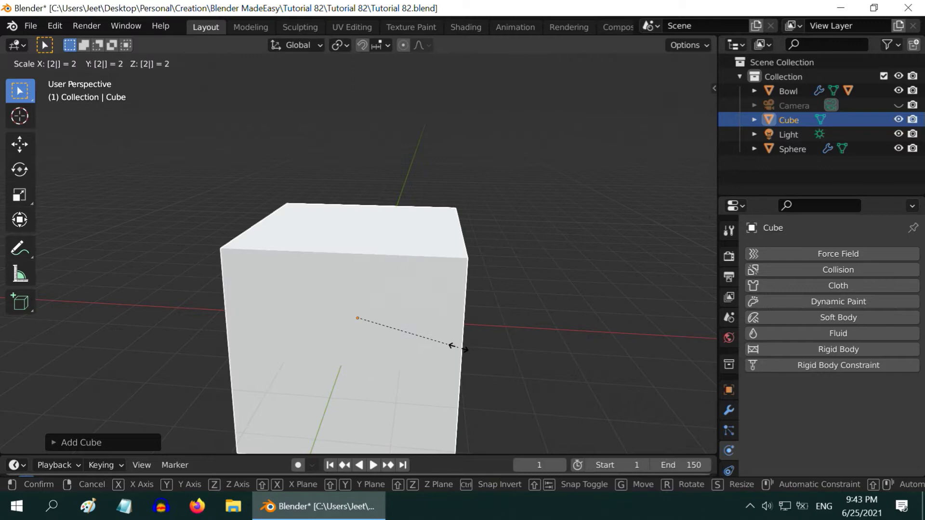
key(Return)
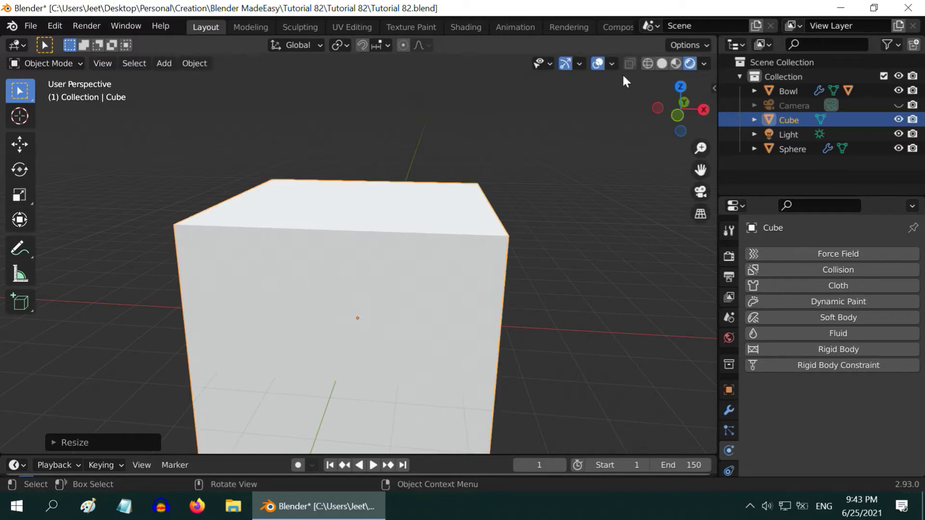
Turn on X-ray to see the bowl through the cube.
click(649, 63)
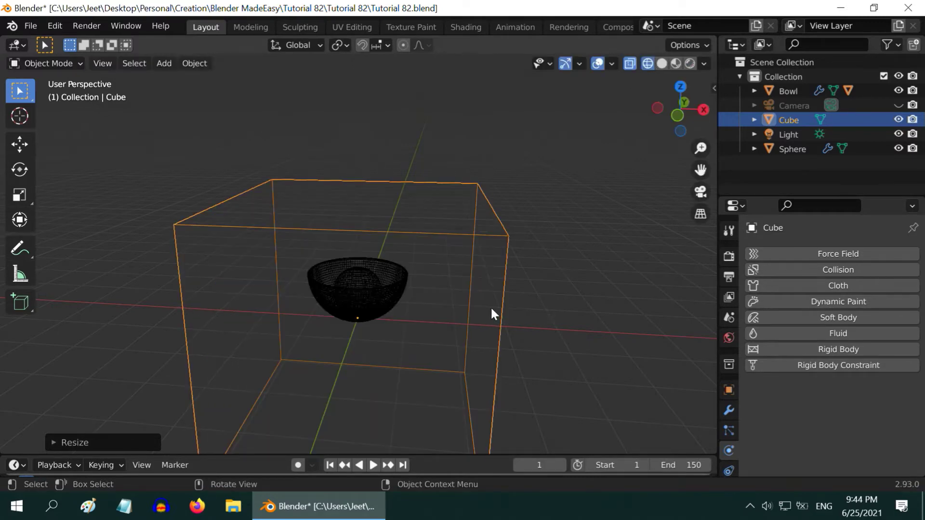
scroll(461, 304, down, 5)
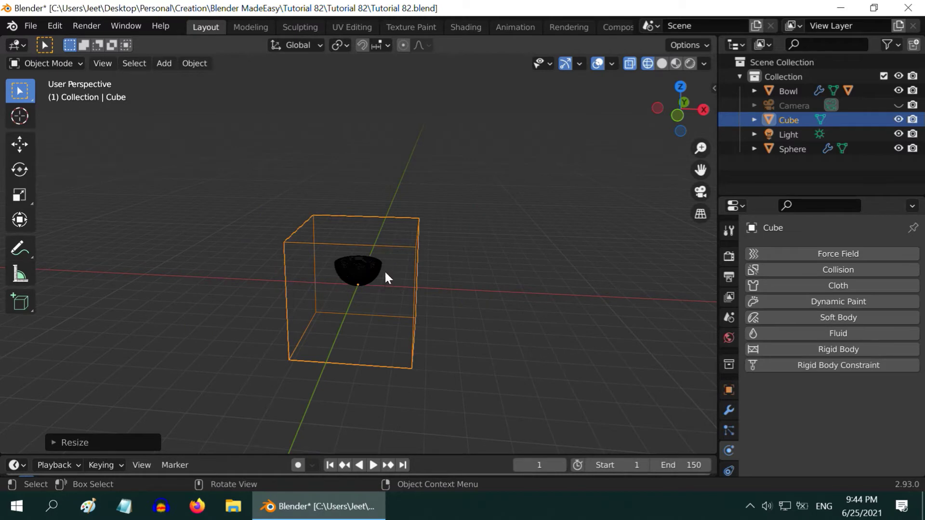
middle_drag(385, 273, 396, 314)
Set the cube's Z location to 2 m so it encloses the bowl.
click(729, 390)
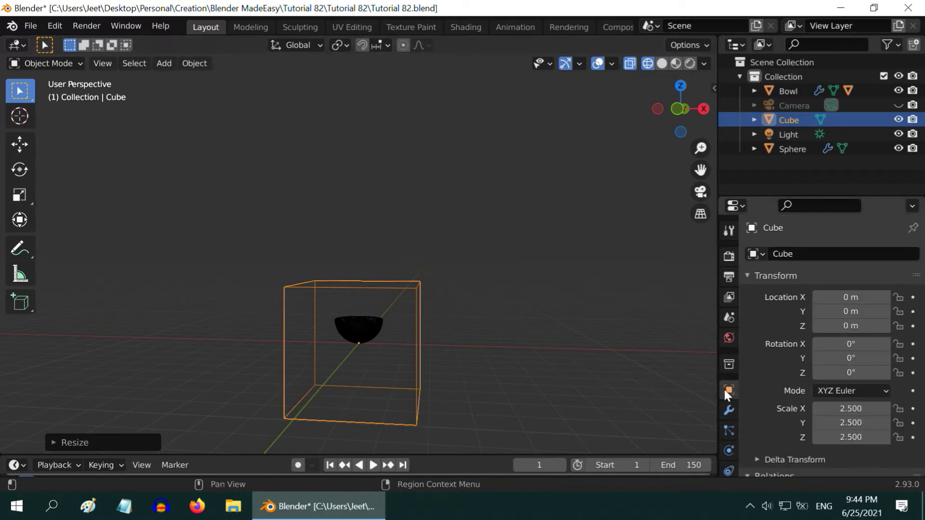
click(851, 326)
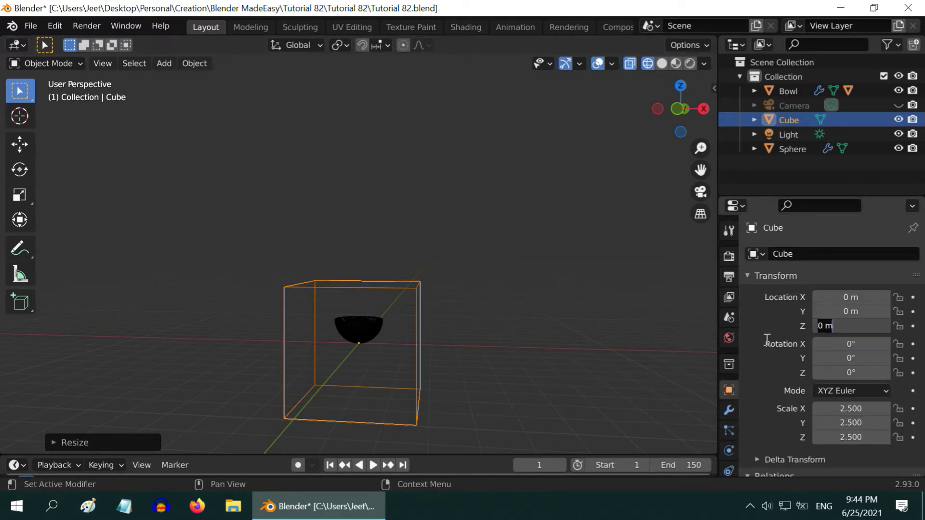
text(2)
key(Return)
scroll(362, 401, up, 5)
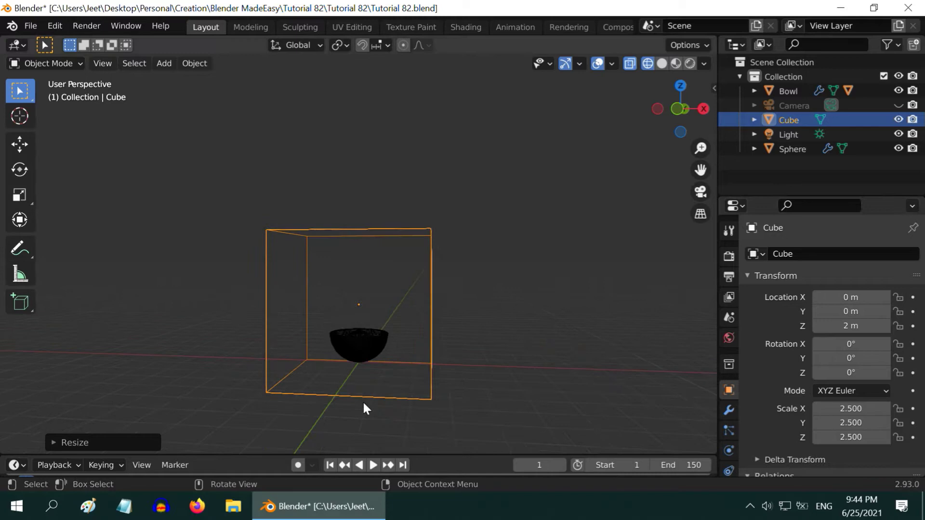
middle_drag(406, 432, 386, 368)
scroll(406, 365, up, 5)
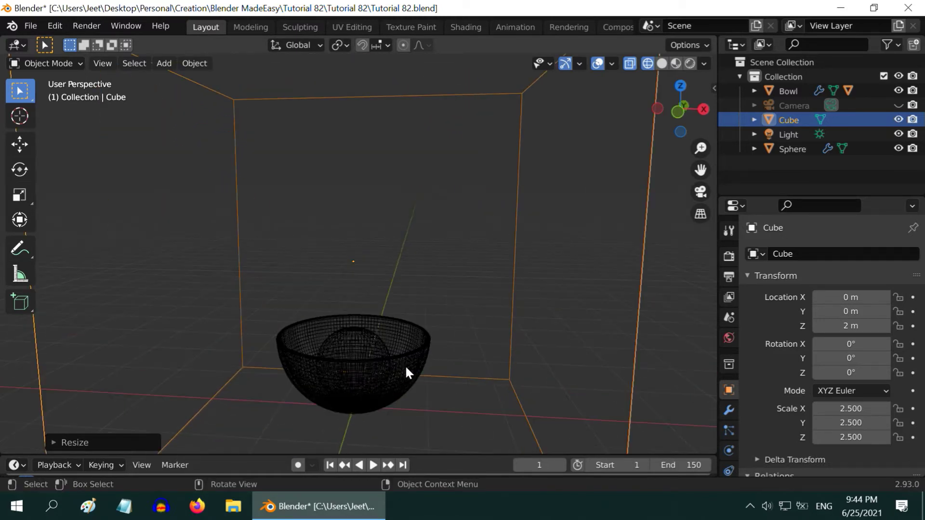
scroll(406, 365, down, 3)
mouse_move(403, 366)
middle_down()
mouse_move(412, 380)
mouse_move(410, 354)
middle_up()
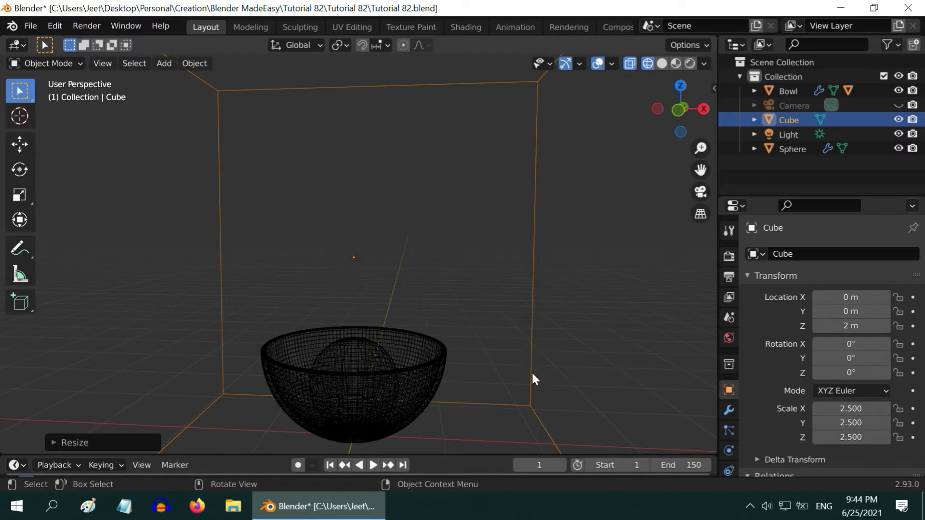
Add Fluid physics to the cube with Type set to Domain.
click(728, 451)
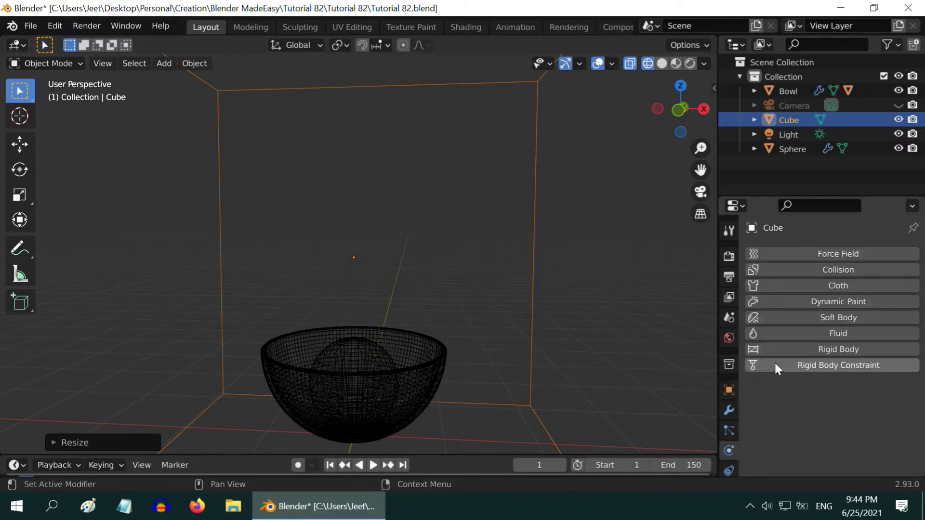
click(802, 333)
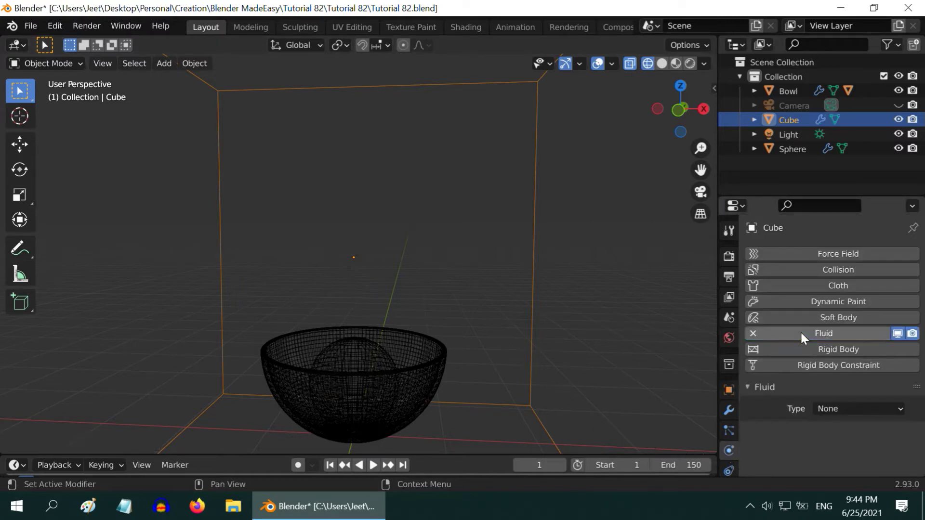
click(861, 409)
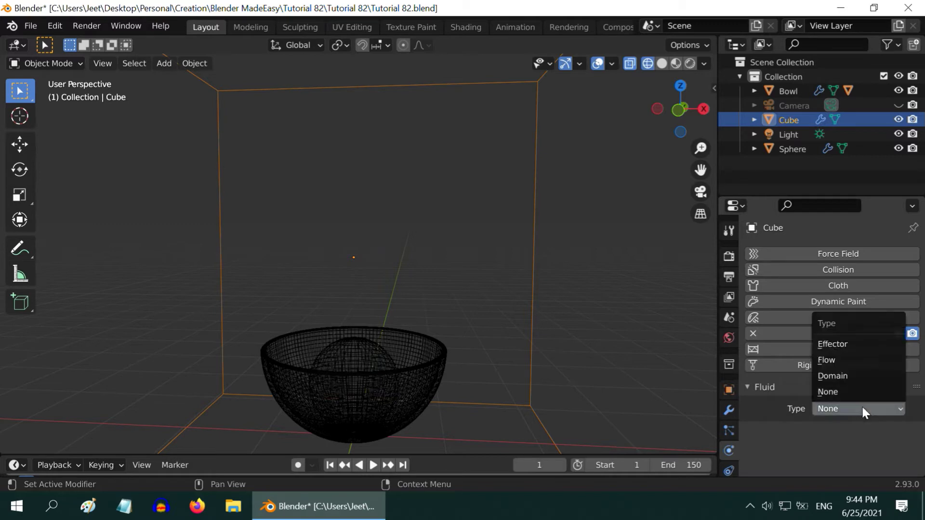
click(845, 380)
scroll(840, 380, down, 5)
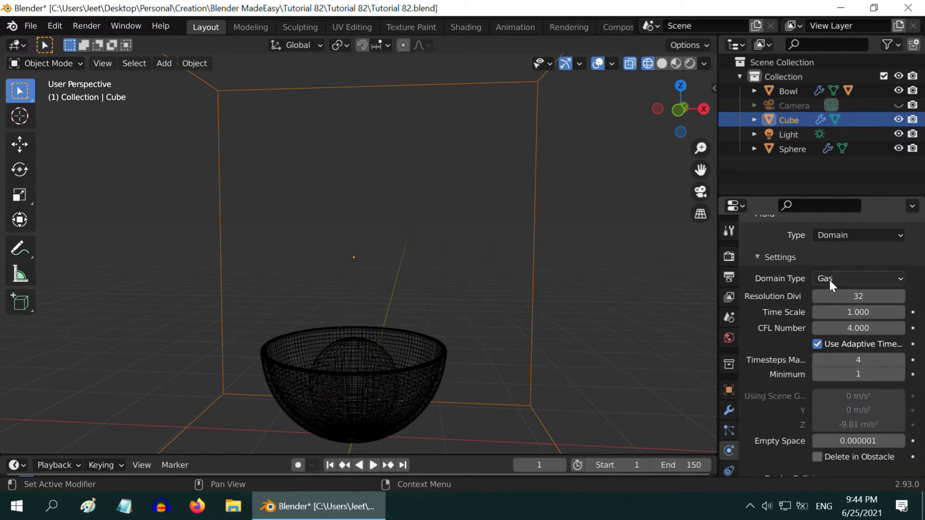
Set the Domain Type to Liquid and Resolution Divisions to 64.
click(830, 279)
click(831, 312)
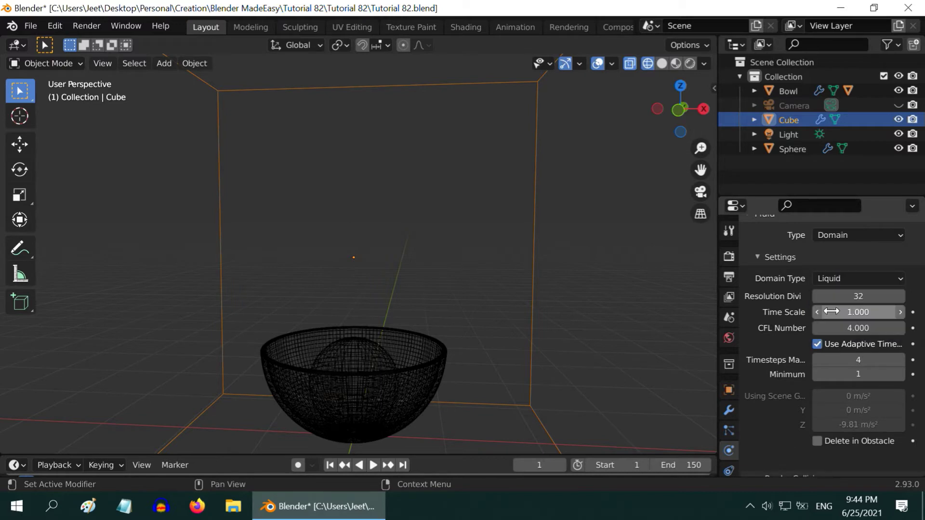
click(864, 299)
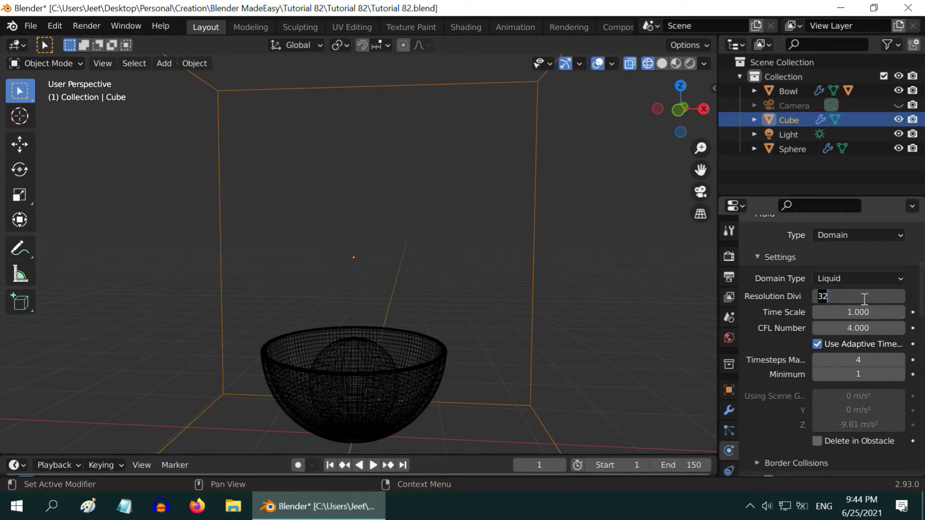
text(64)
key(Return)
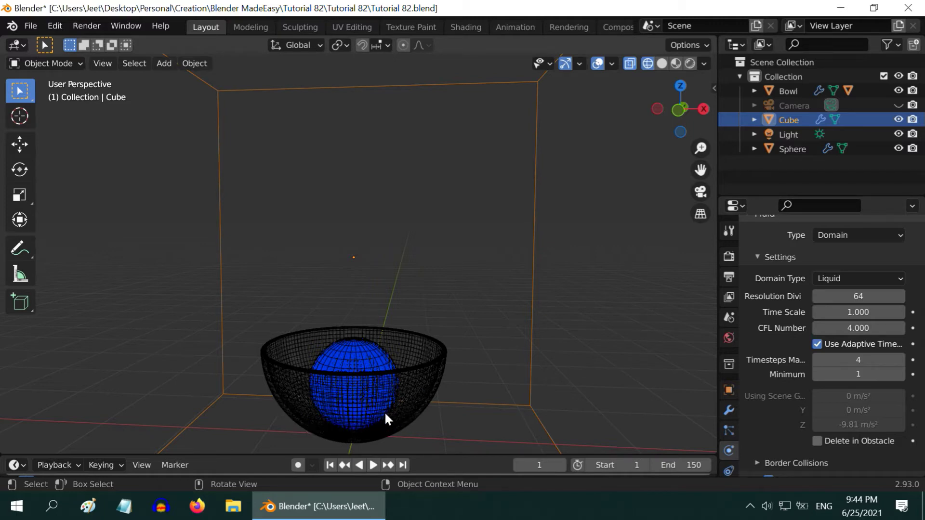
click(756, 91)
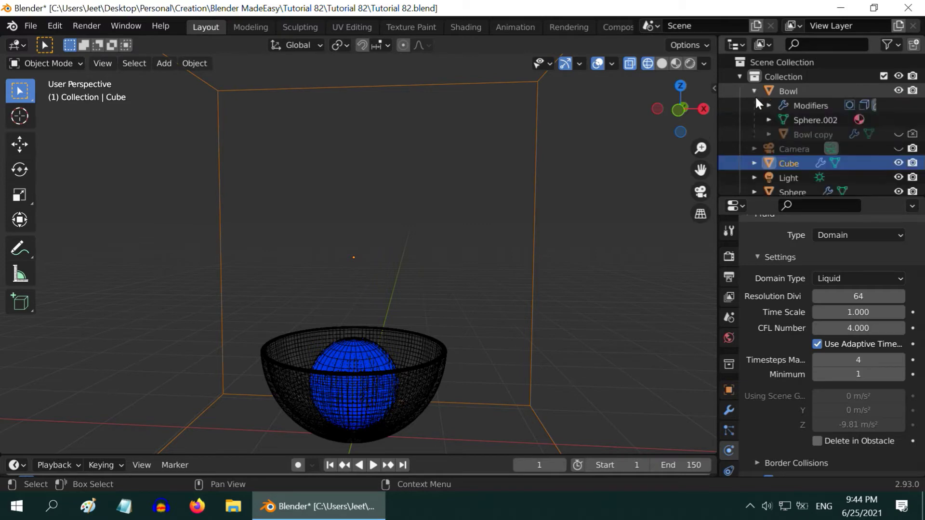
click(898, 134)
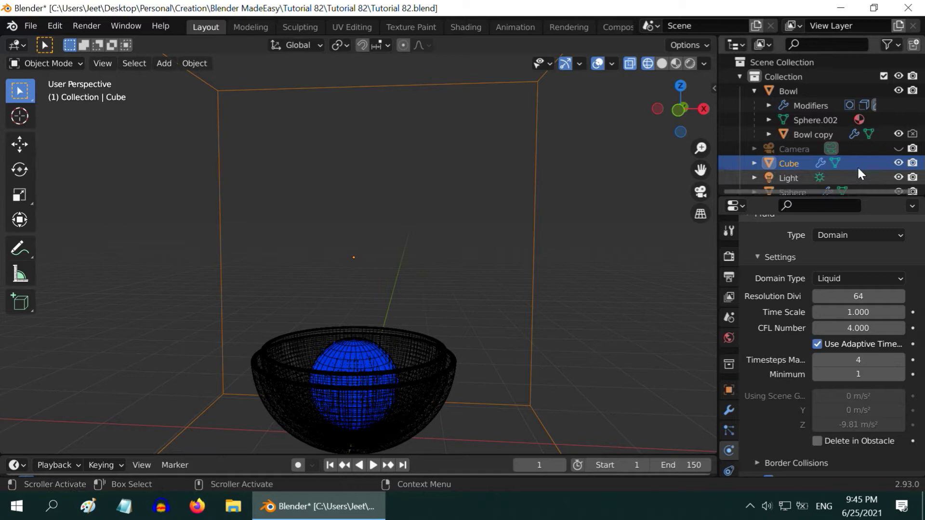
click(899, 135)
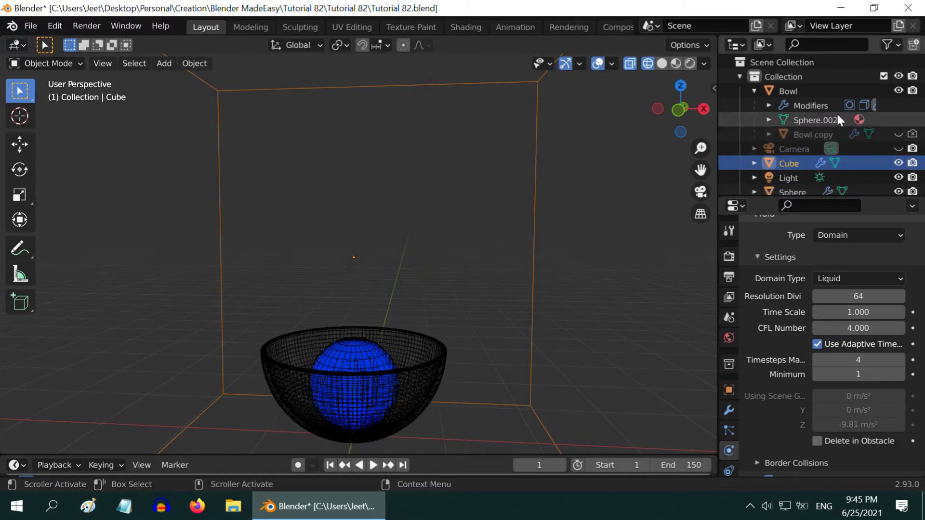
click(754, 90)
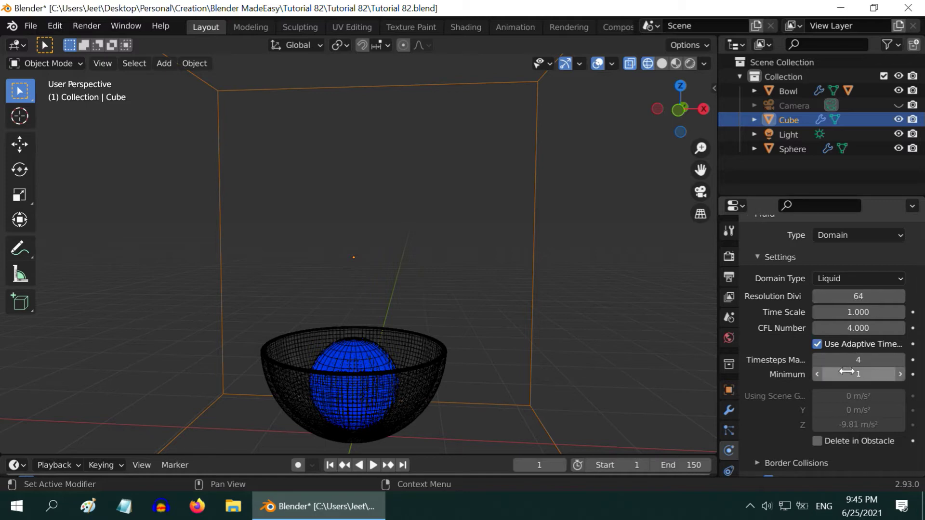
Enable Fractional Obstacles and set Obstacle Distance to 0.
scroll(846, 372, down, 10)
scroll(846, 377, down, 5)
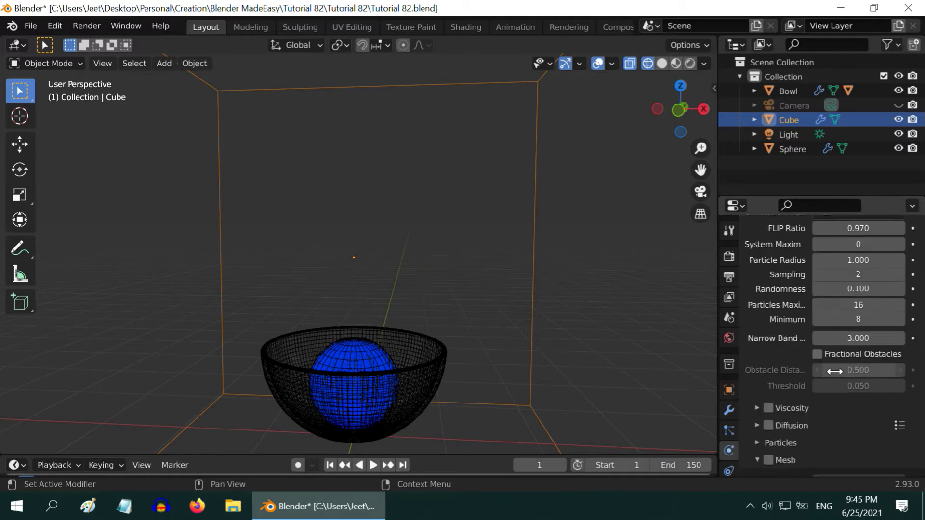
click(863, 359)
click(860, 370)
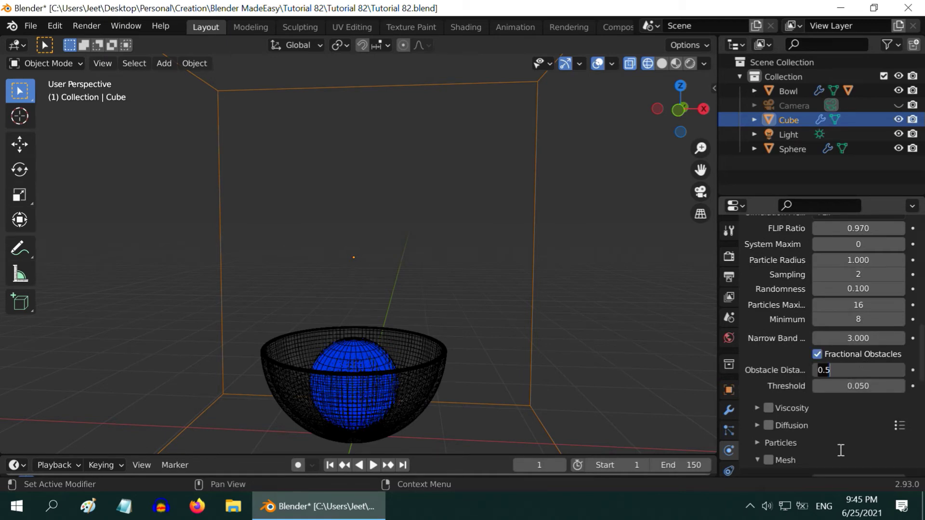
text(0)
key(Return)
Collapse the Liquid group and set the cache End frame to 150.
scroll(781, 417, up, 4)
scroll(752, 409, up, 2)
click(757, 307)
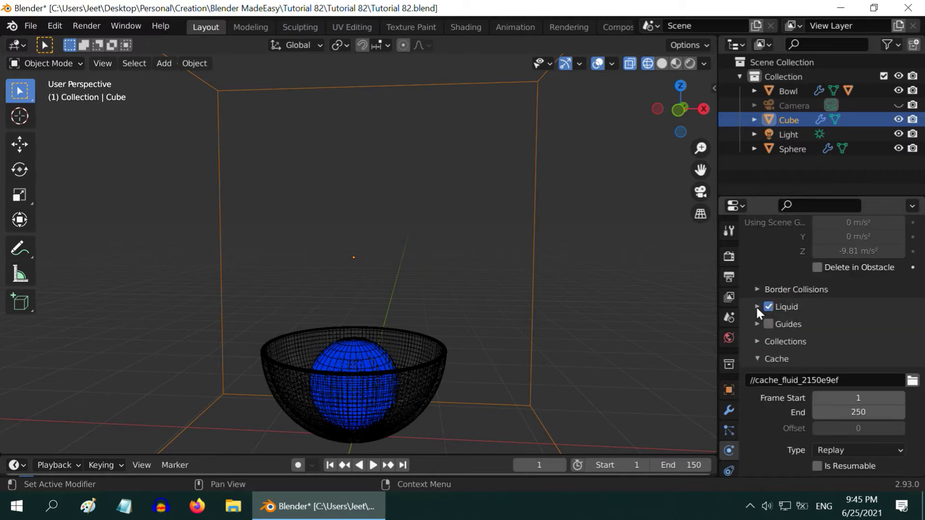
double_click(881, 412)
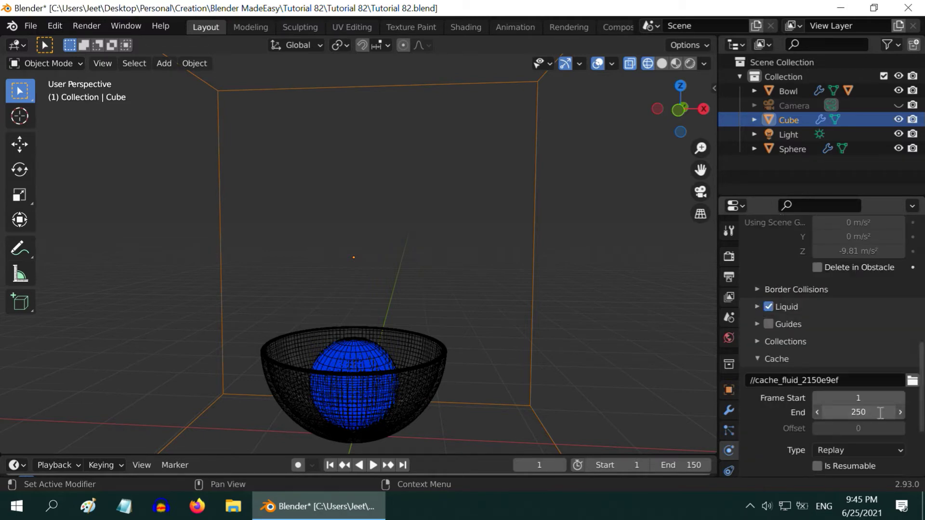
text(150)
key(Return)
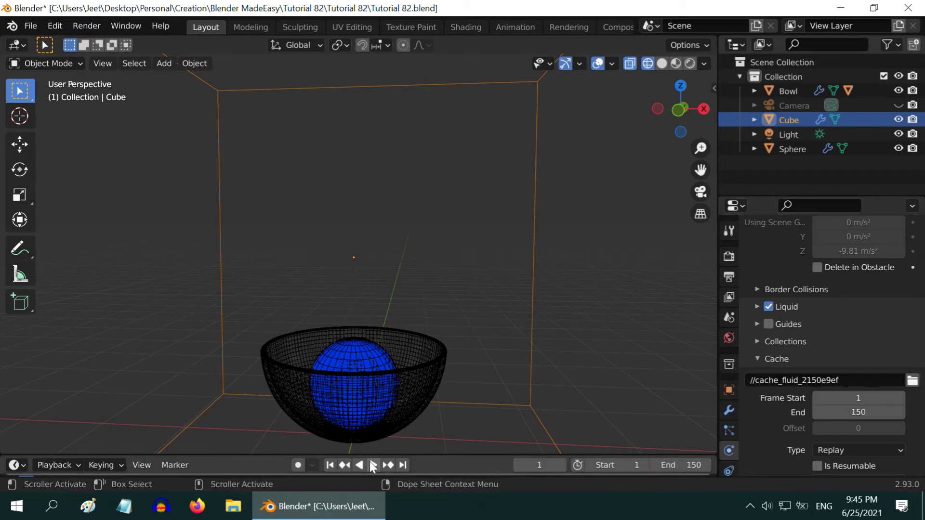
Play the liquid simulation, stop it, and jump to frame 40.
click(375, 465)
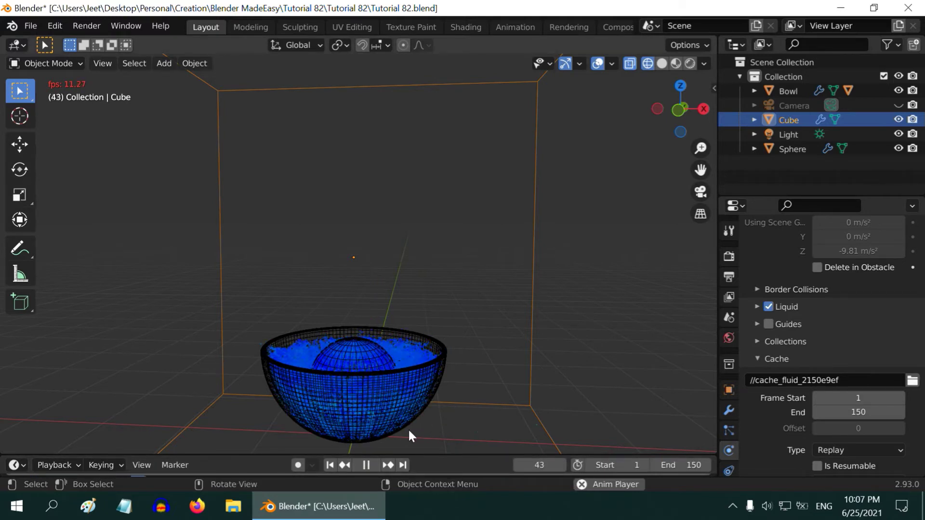
click(366, 465)
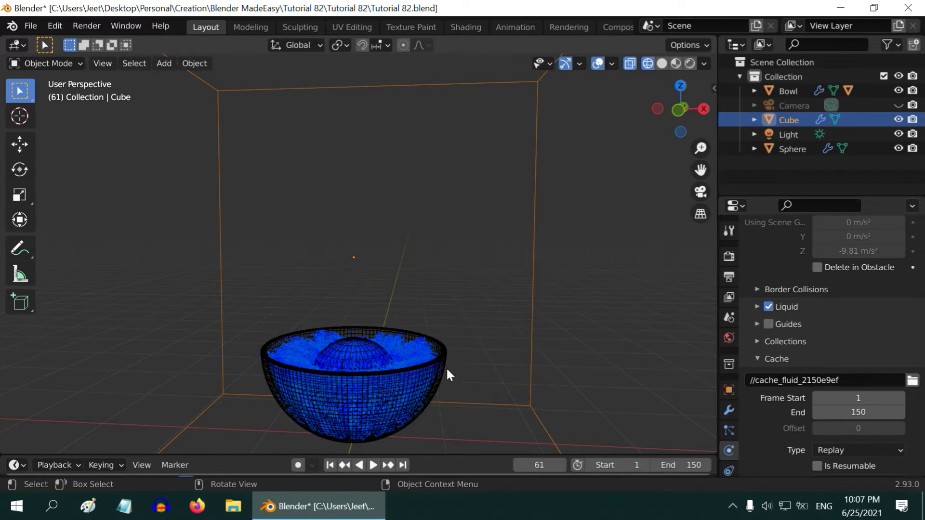
double_click(539, 465)
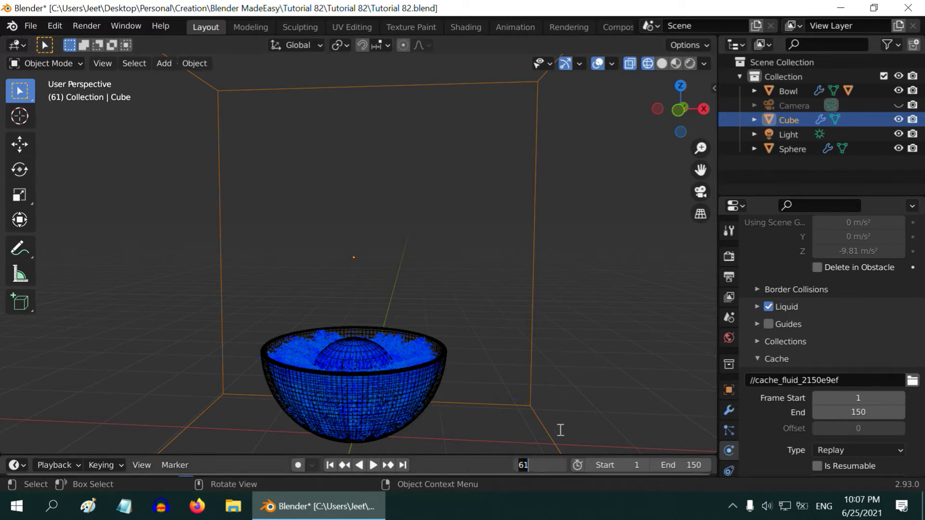
text(40)
key(Return)
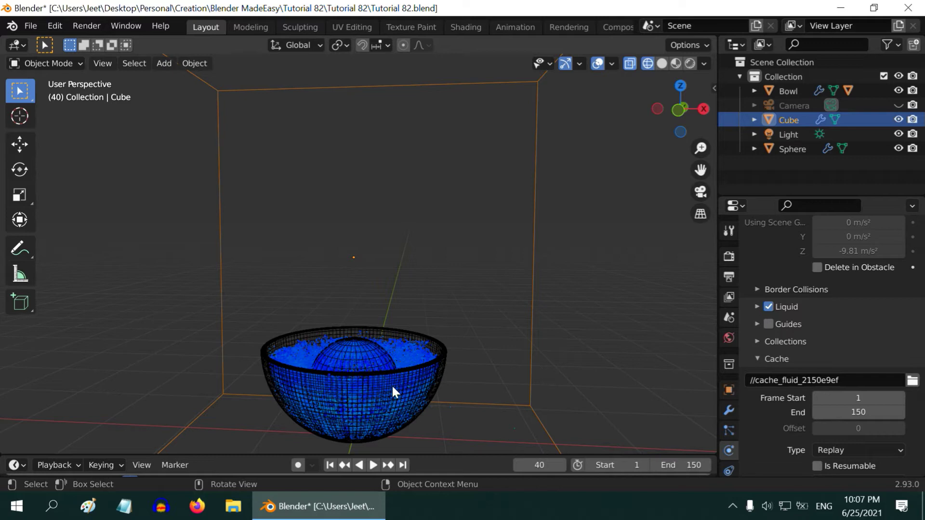
Rename Sphere to 'Flow' and Cube to 'Domain' in the Outliner, then select Flow.
double_click(798, 149)
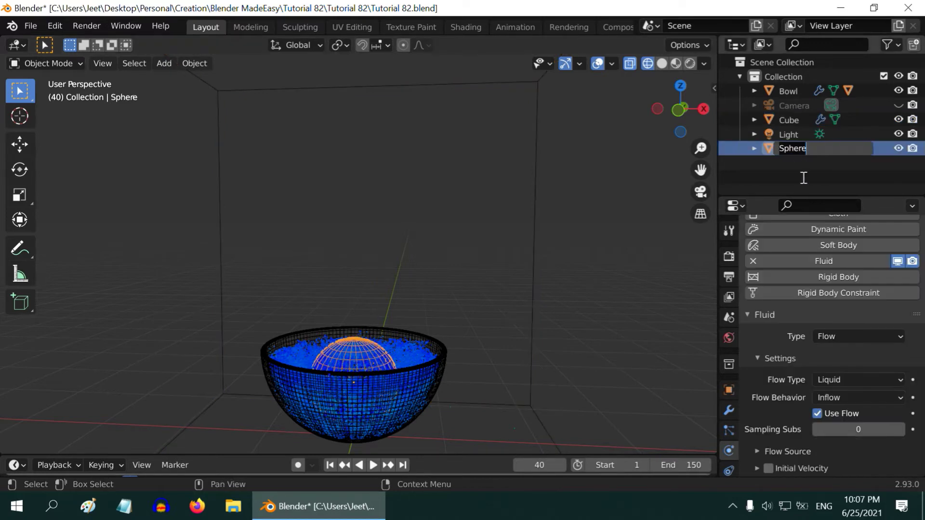
text(Flow)
key(Return)
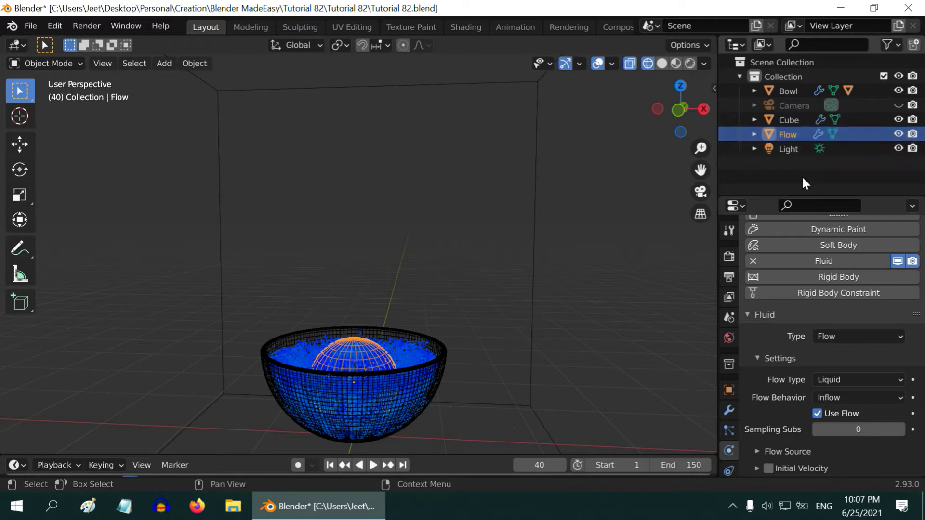
double_click(789, 120)
text(D)
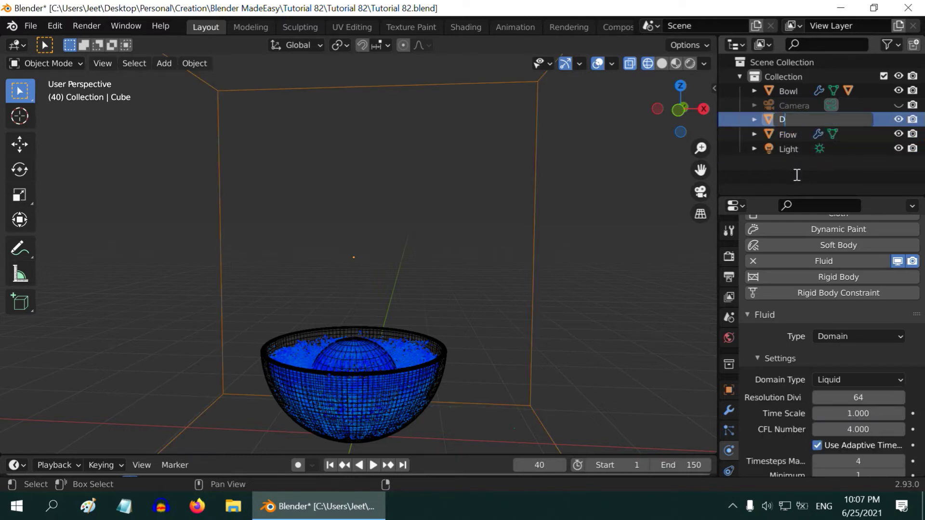
text(omain)
key(Return)
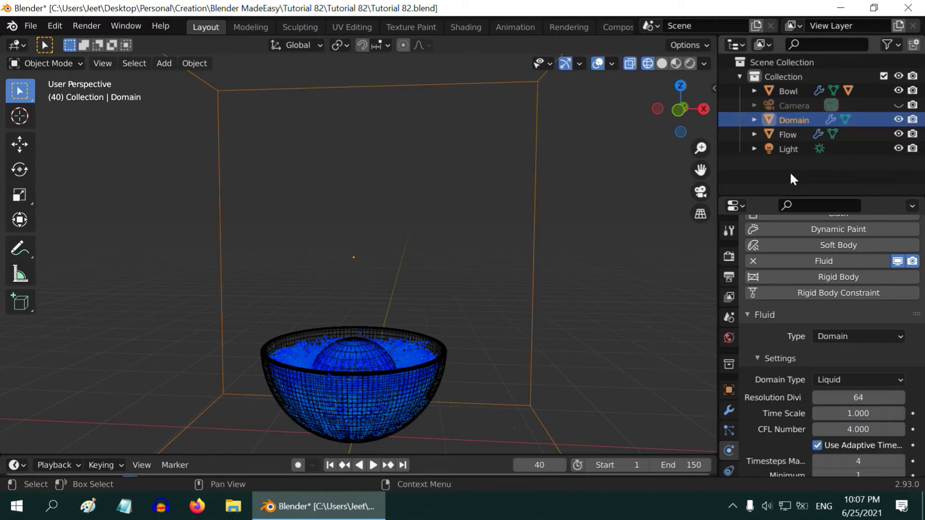
click(788, 134)
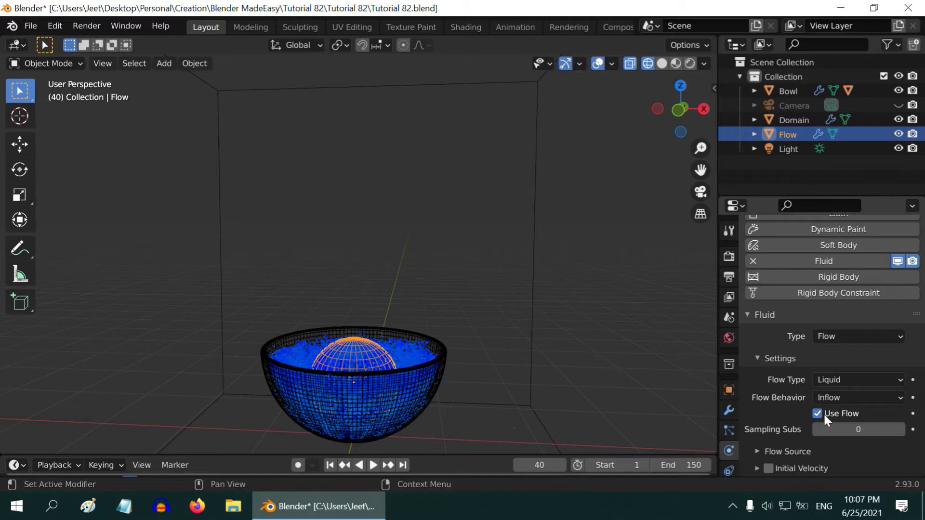
Keyframe Use Flow on at frame 40 and off at 41, and hide Flow from viewport and renders.
click(913, 414)
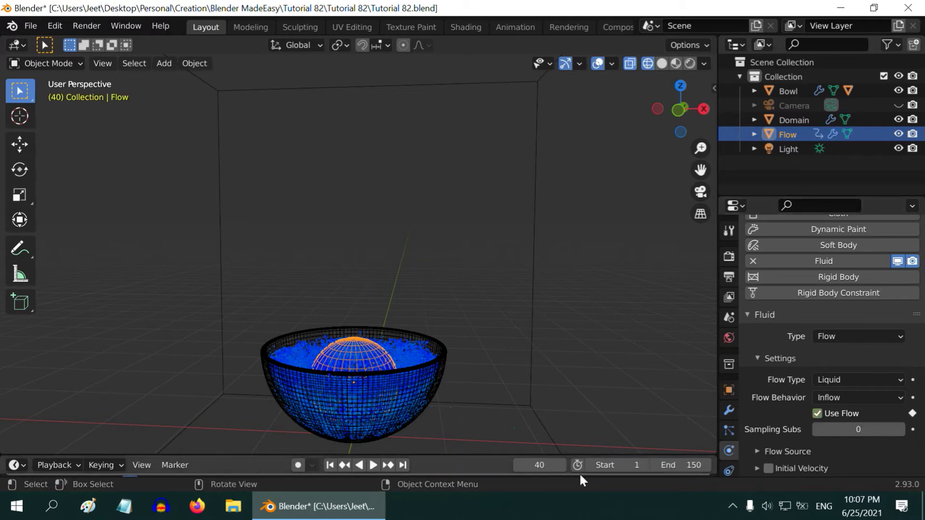
key(Right)
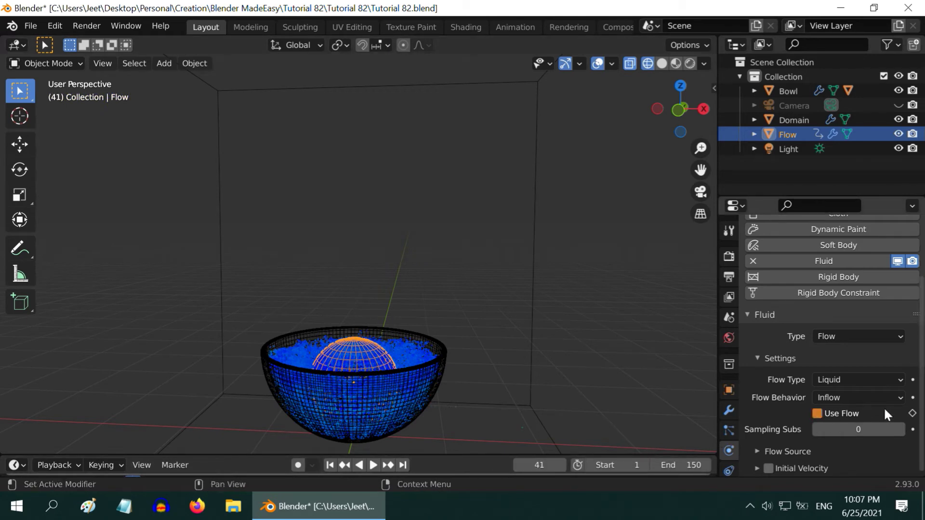
click(913, 414)
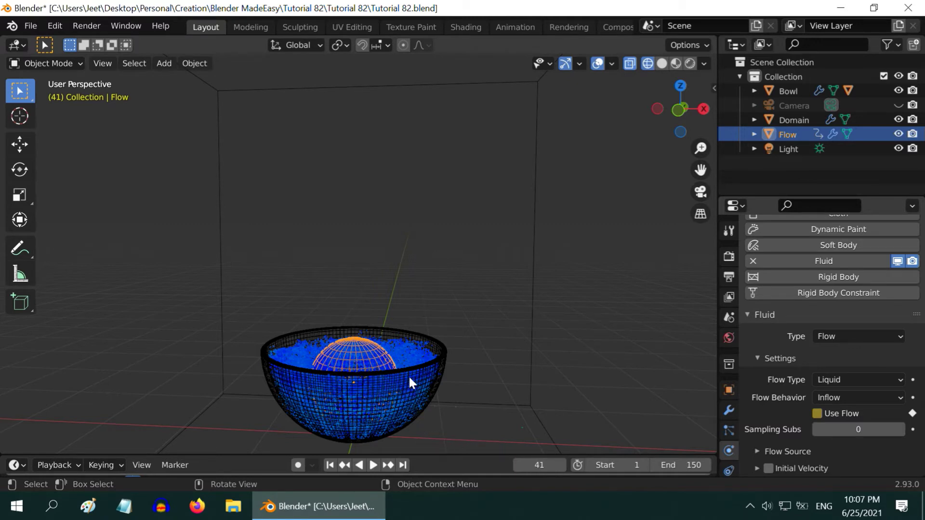
click(898, 134)
click(913, 134)
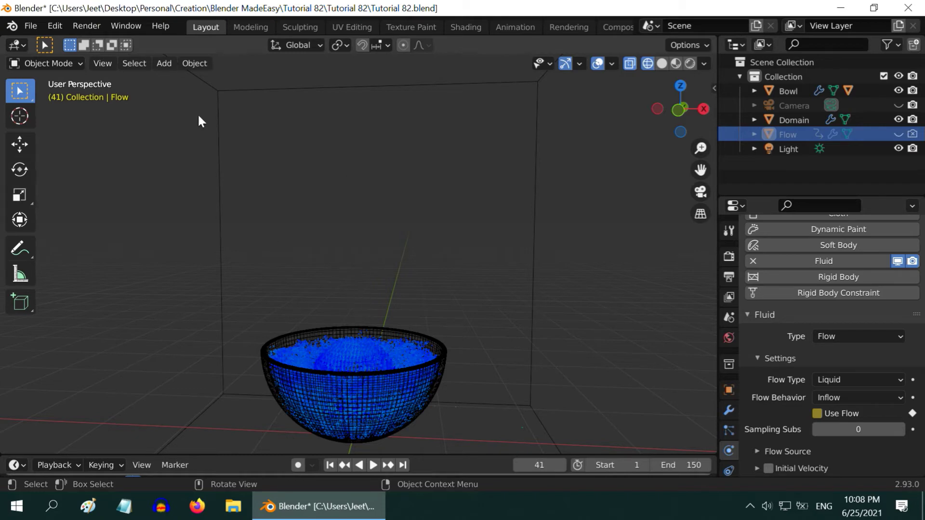
Add a new cube and scale it to 0.1.
click(164, 63)
mouse_move(173, 77)
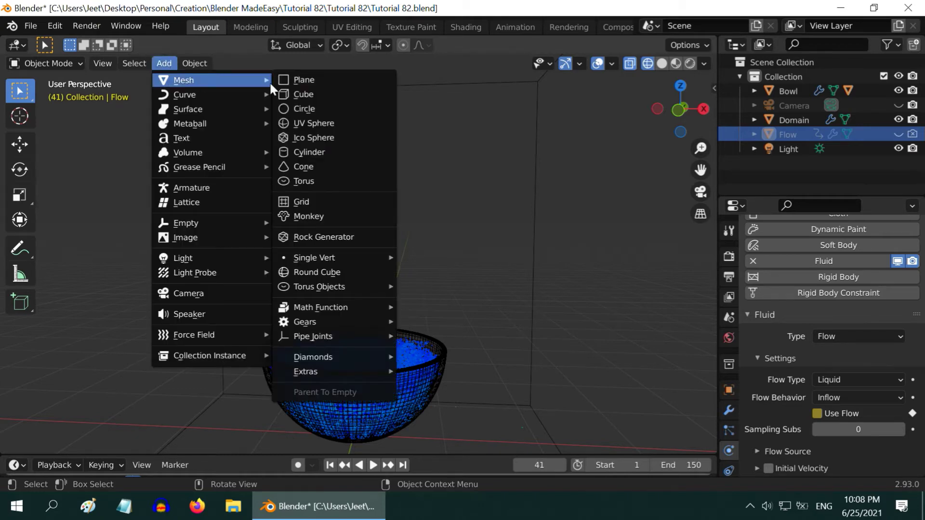
click(306, 91)
scroll(482, 308, down, 3)
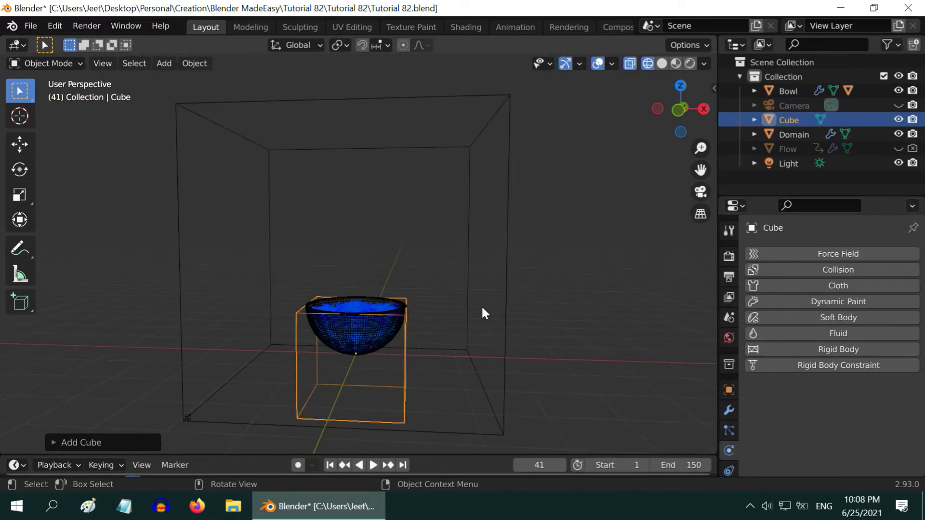
key(s)
key(period)
key(1)
key(Return)
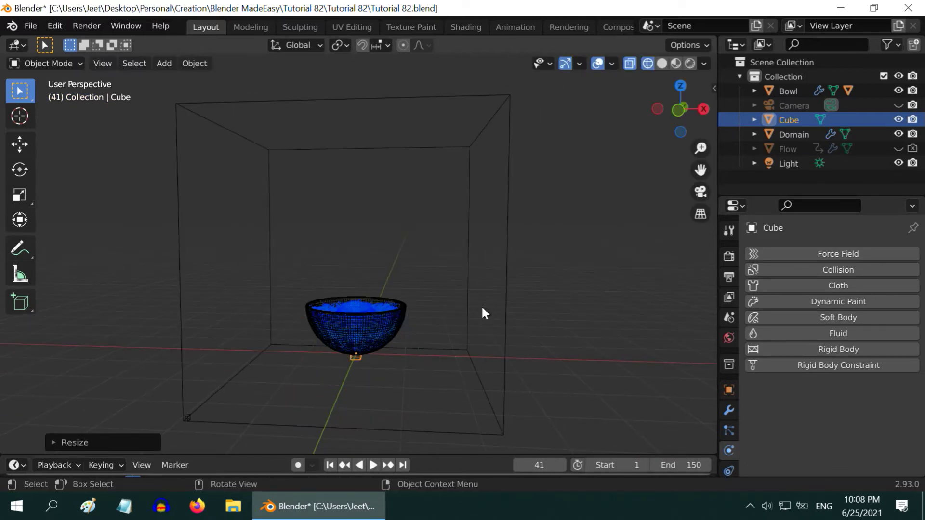
Raise the small cube above the bowl and set its Z location to 6.5 m.
click(19, 145)
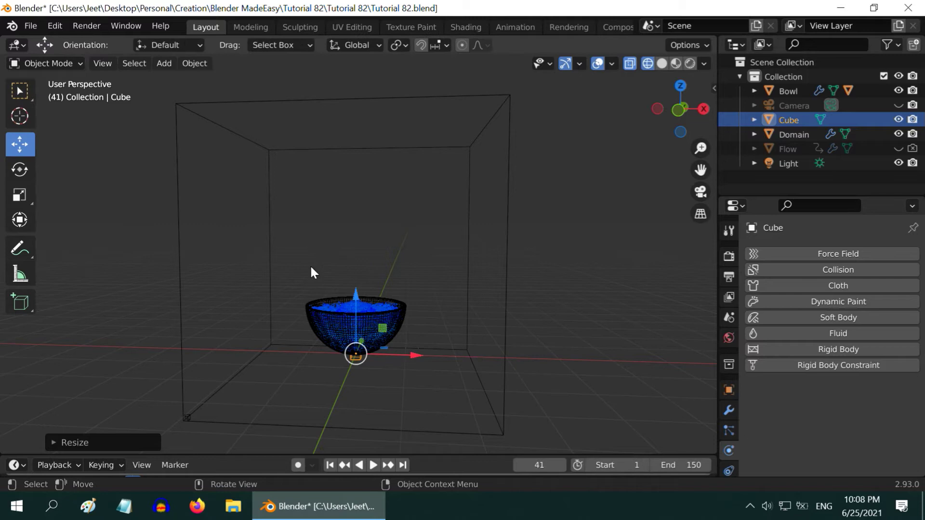
drag(359, 288, 349, 63)
middle_drag(383, 232, 380, 318)
drag(354, 151, 351, 430)
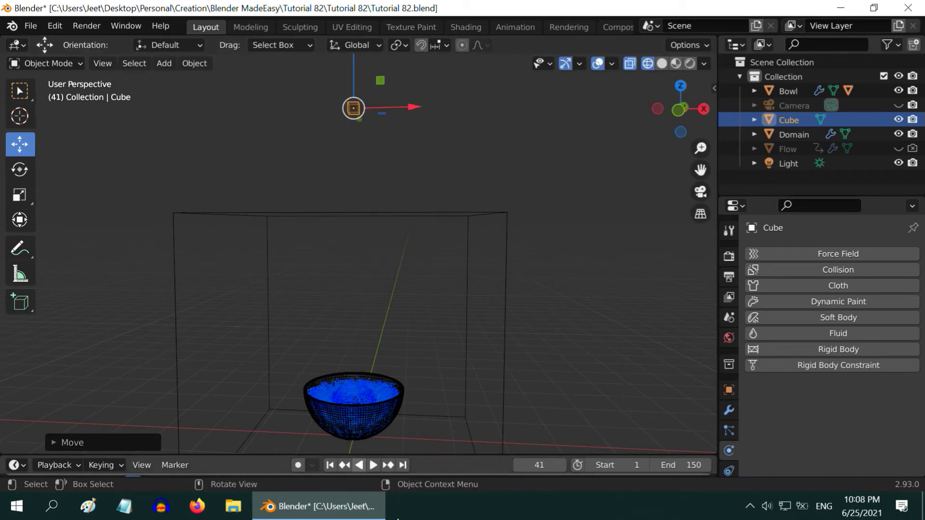
click(729, 392)
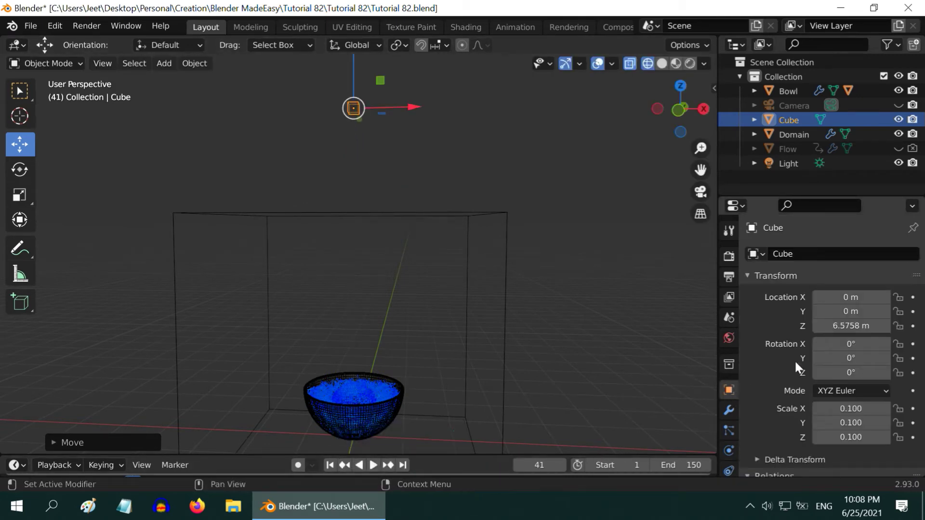
click(853, 325)
text(6.5)
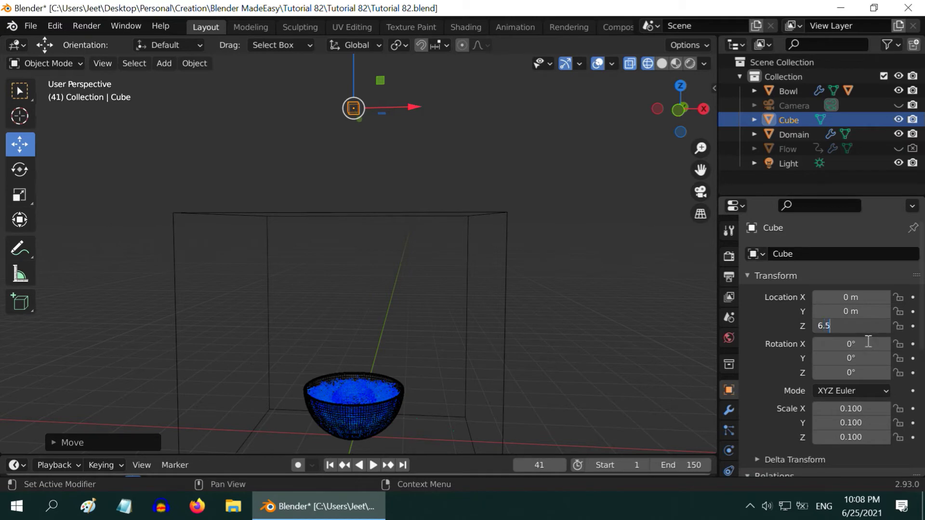
key(Return)
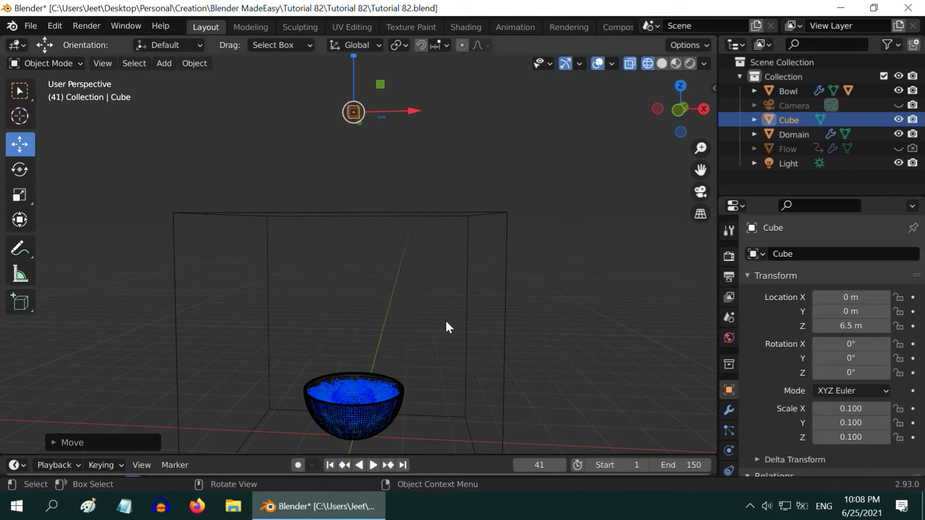
middle_drag(445, 320, 416, 300)
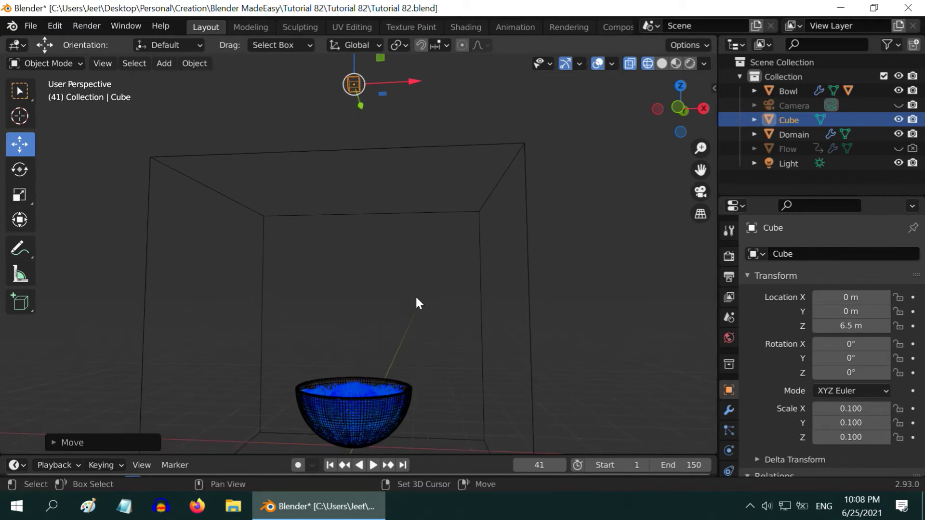
click(21, 90)
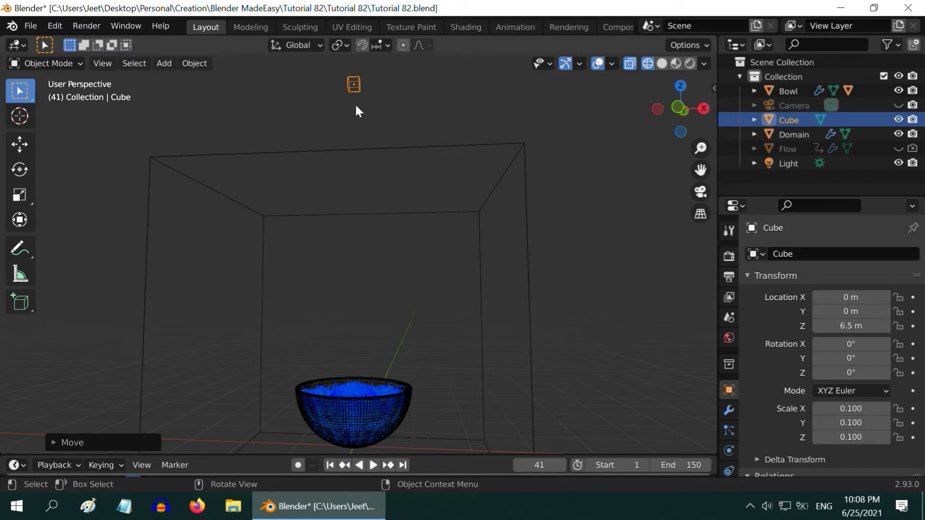
Add Active rigid body physics to the cube (1 kg, Convex Hull).
click(728, 451)
click(834, 350)
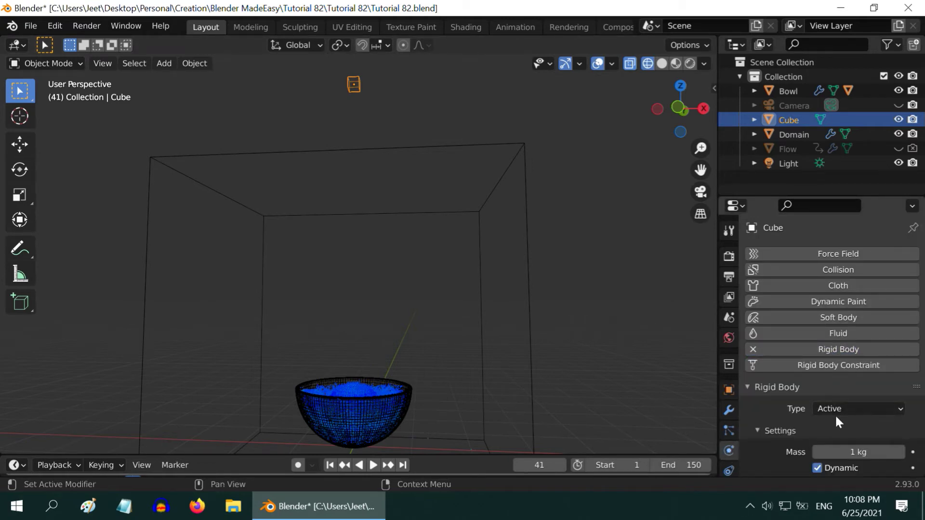
scroll(856, 427, down, 4)
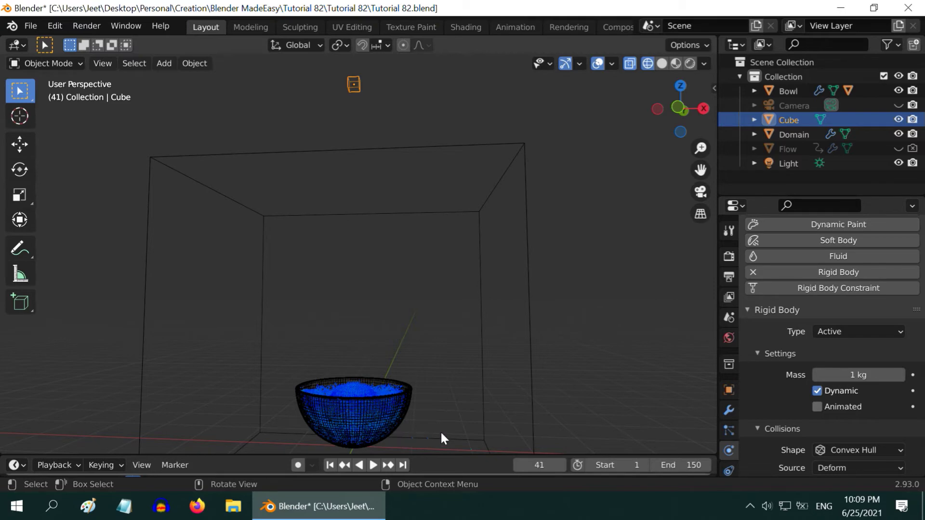
Keyframe the cube's Dynamic setting off at frame 40 and on at frame 41.
click(519, 466)
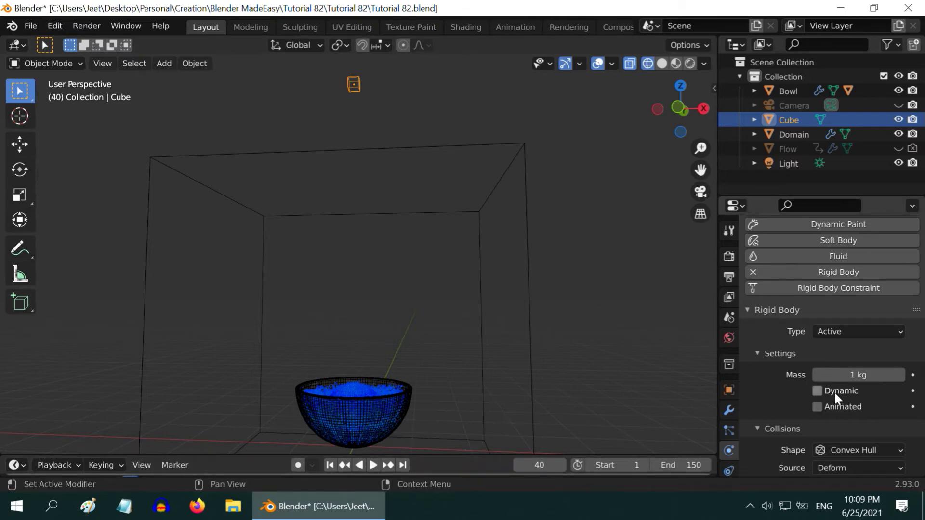
click(912, 391)
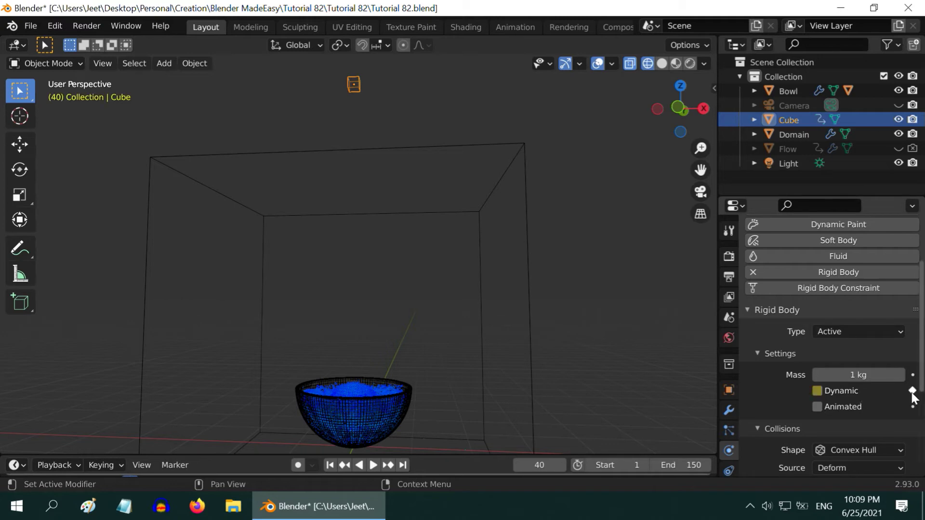
click(560, 466)
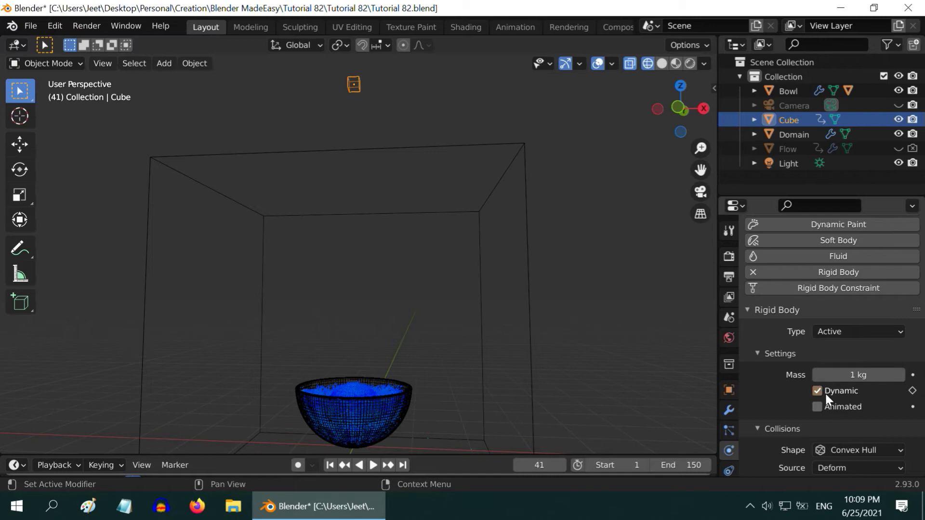
click(913, 391)
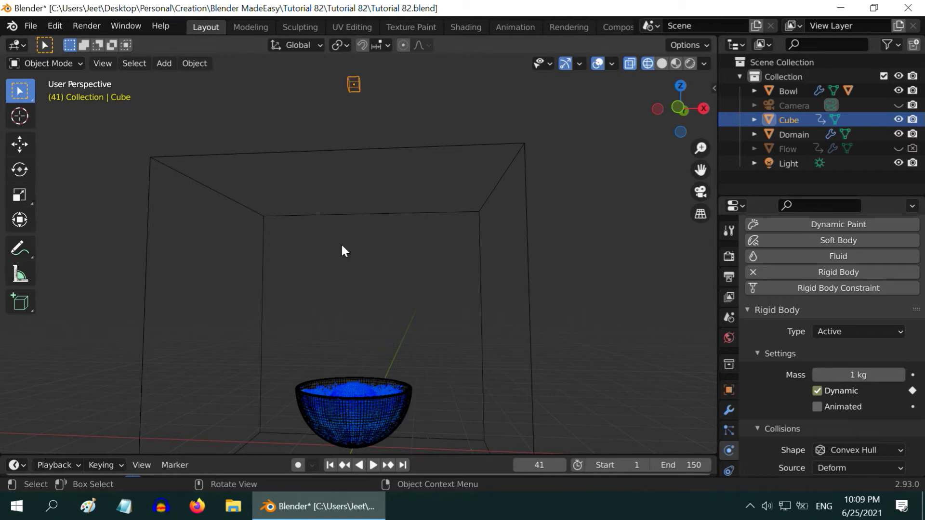
Add rigid body physics to the bowl and set its Type to Passive.
click(412, 391)
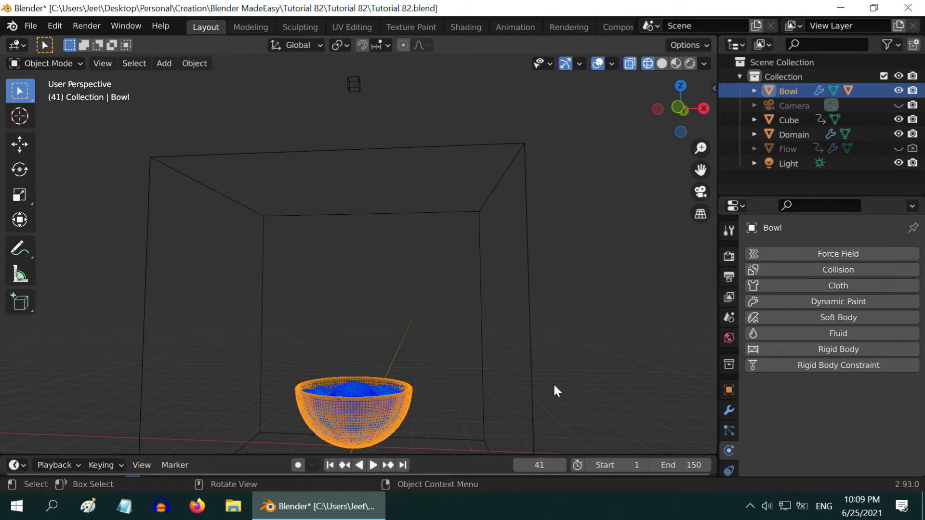
click(831, 350)
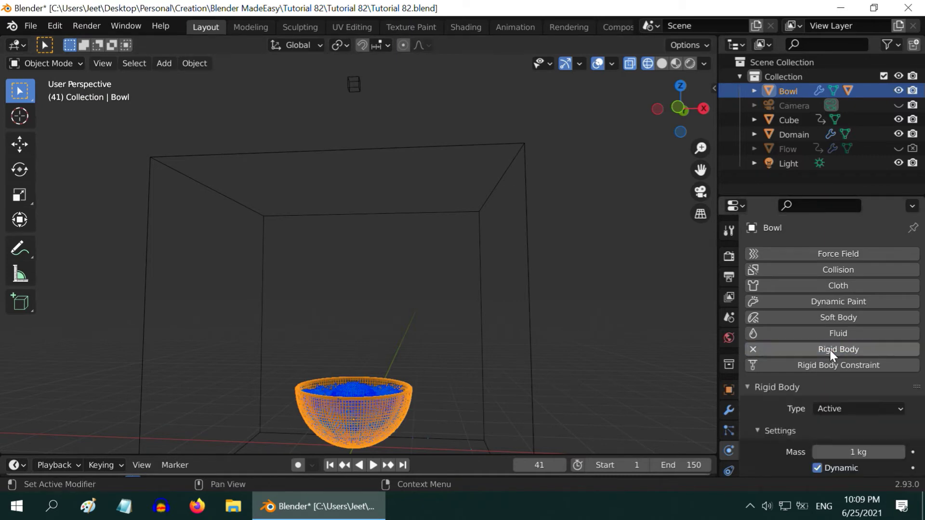
click(834, 409)
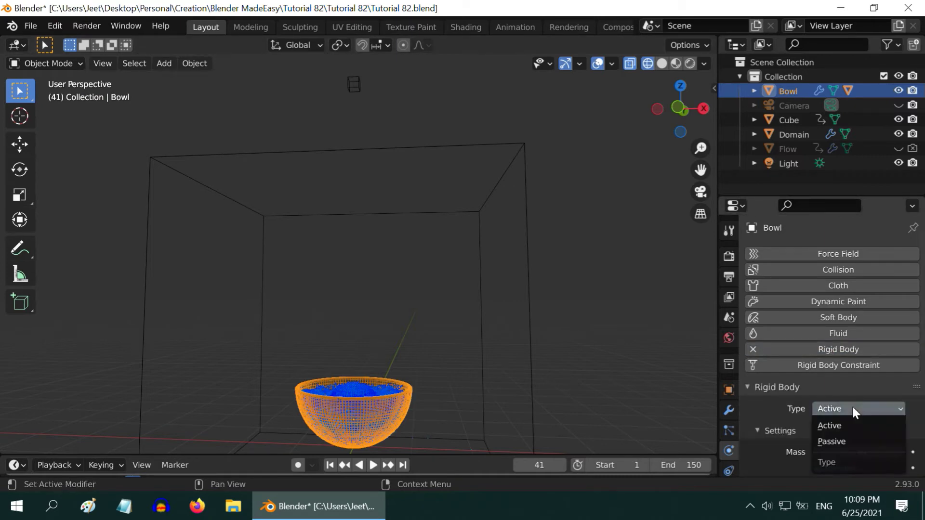
click(845, 440)
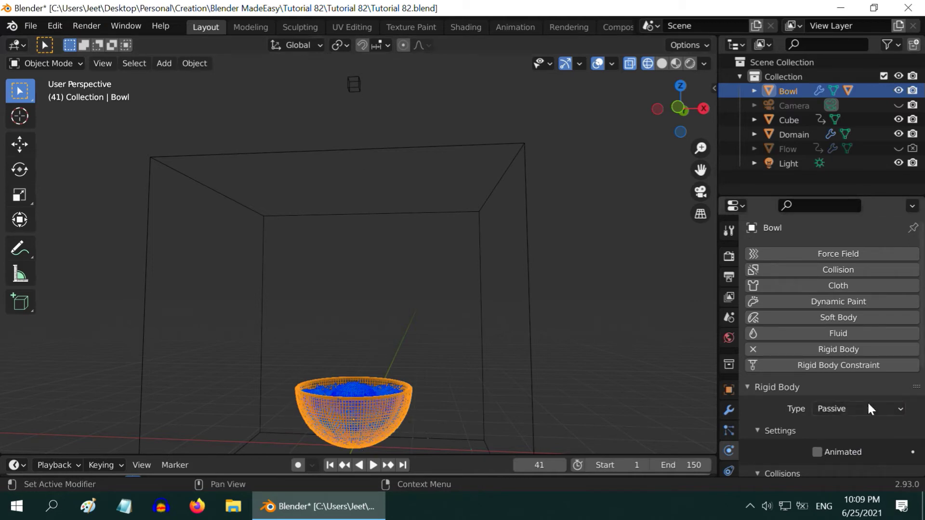
Set the bowl's rigid body collision shape to Mesh.
scroll(868, 401, down, 6)
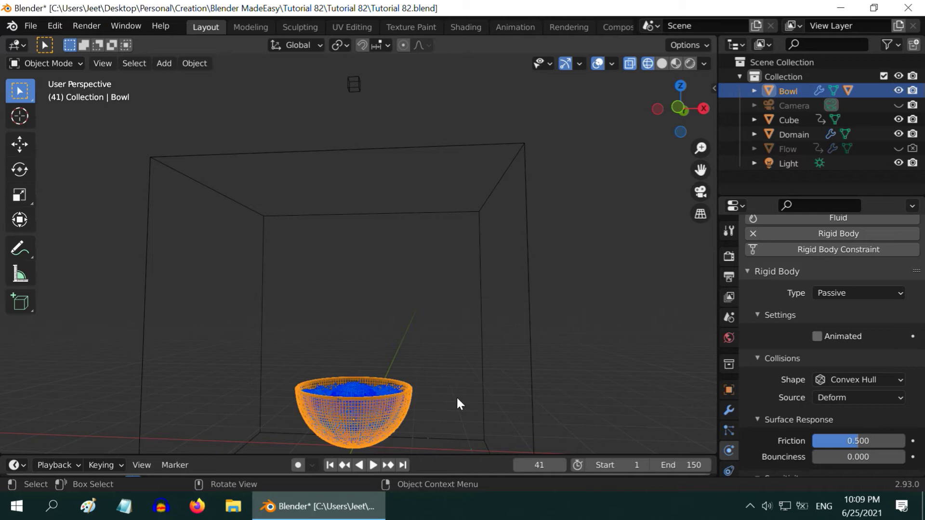
click(872, 379)
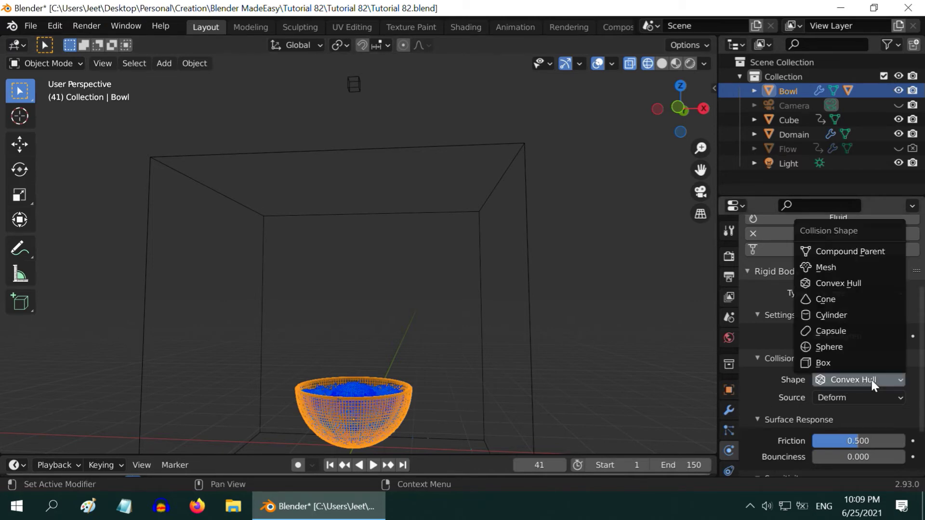
click(848, 266)
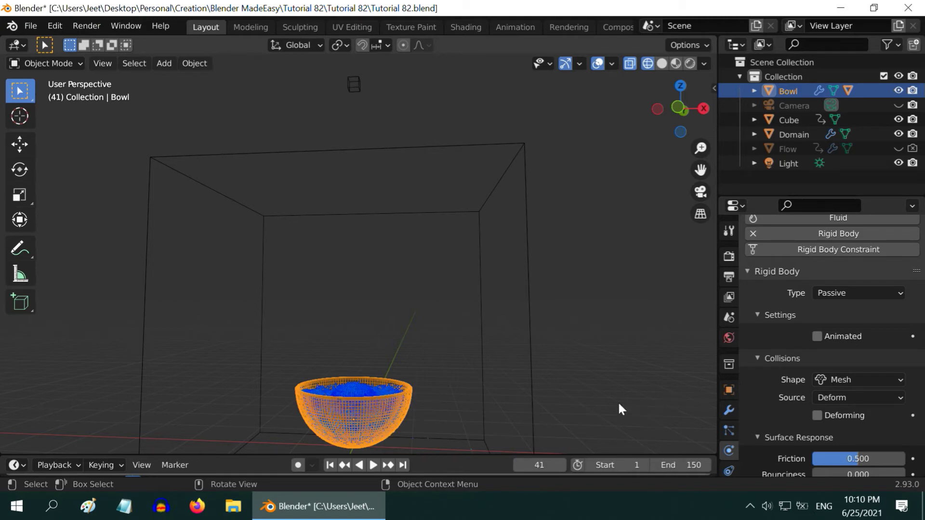
click(354, 86)
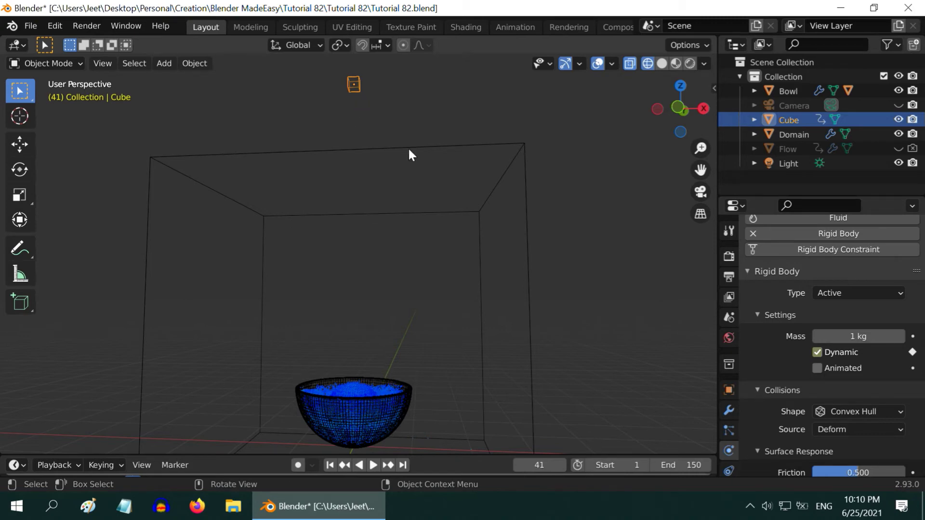
Collapse the cube's Rigid Body panel and add Fluid physics of type Effector.
click(747, 272)
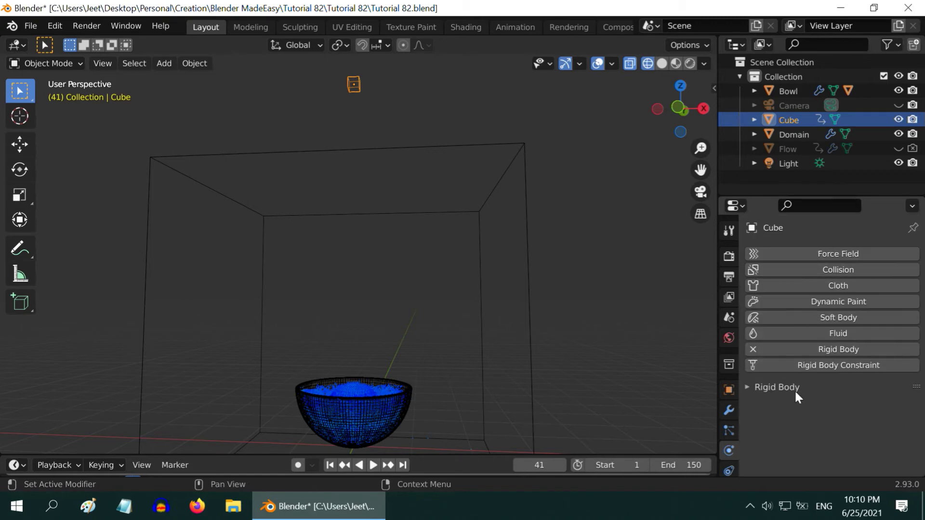
click(852, 332)
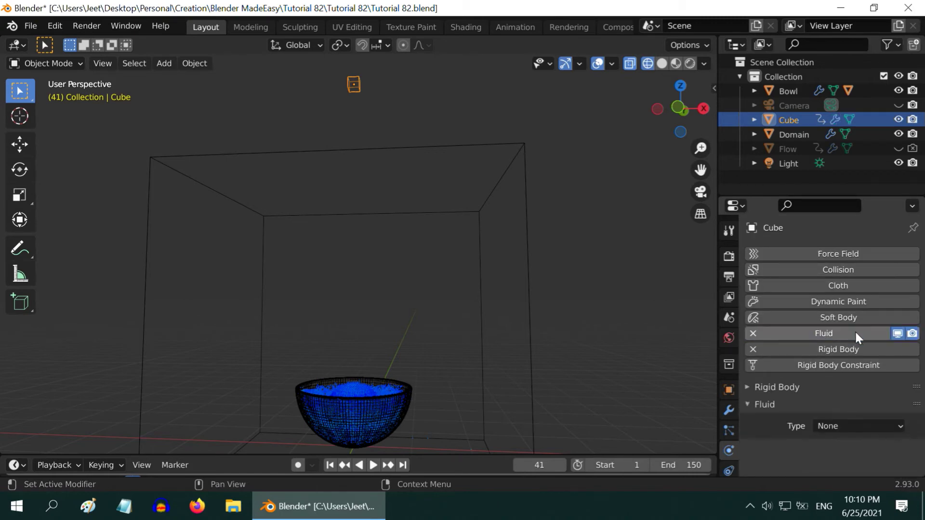
click(863, 425)
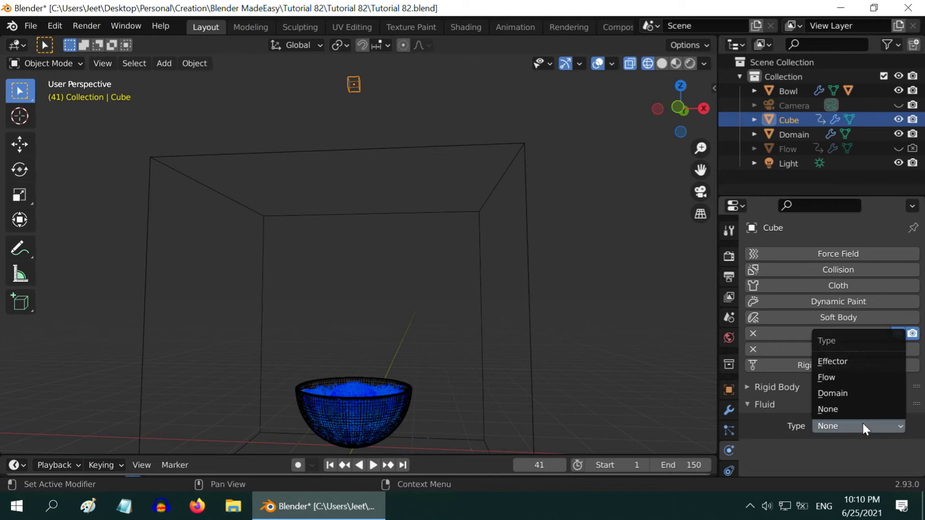
click(855, 362)
scroll(863, 390, down, 3)
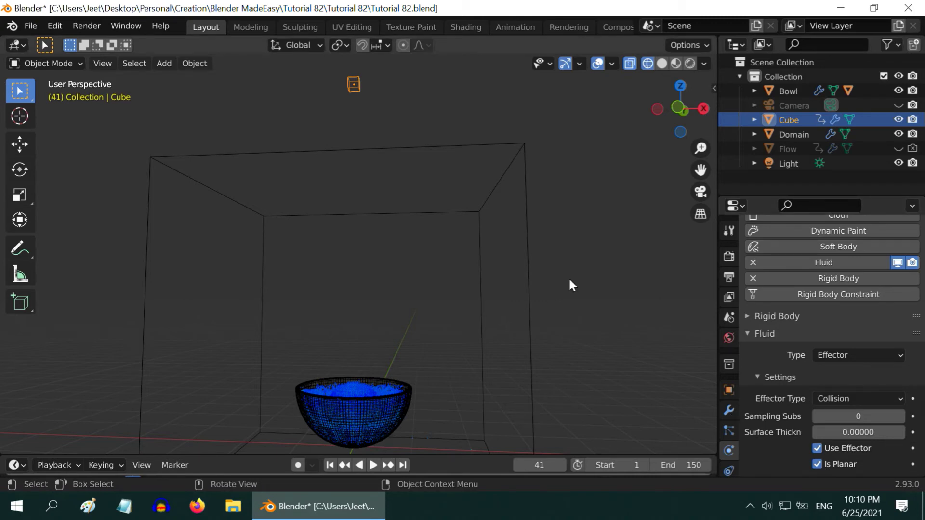
Nudge the Domain's Resolution Divisions to 62 and back to 64.
click(530, 295)
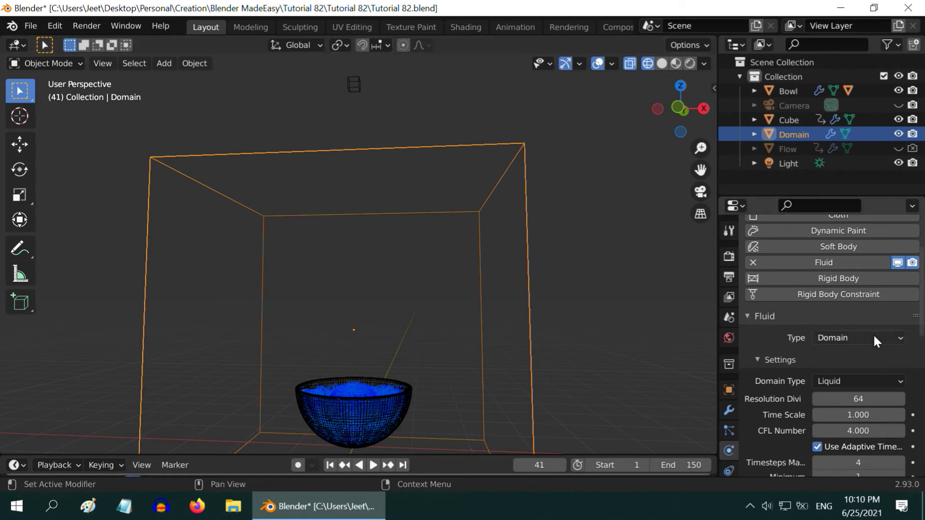
scroll(874, 336, down, 12)
scroll(862, 345, down, 2)
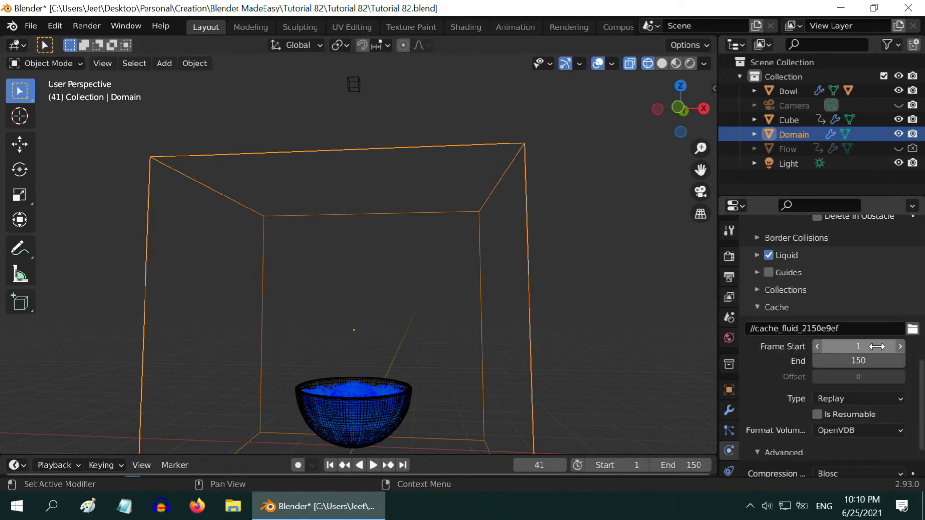
scroll(857, 343, up, 8)
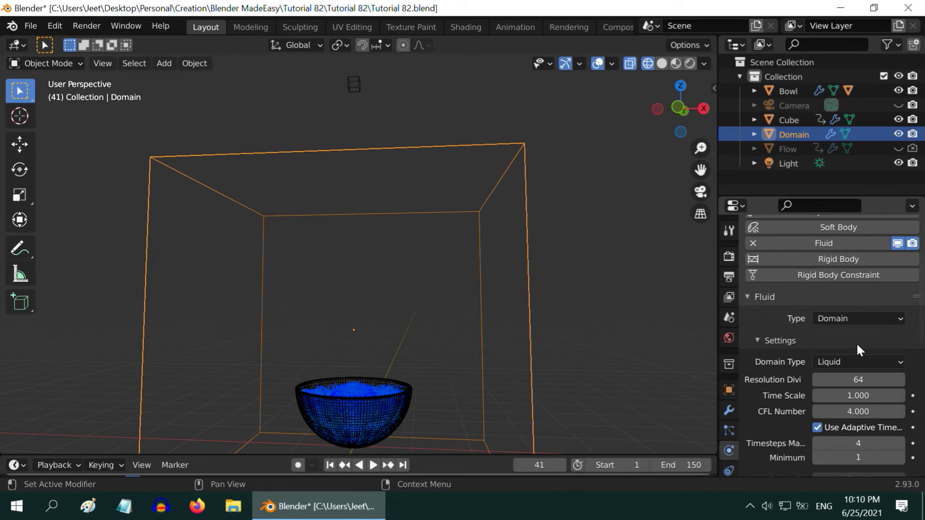
click(817, 380)
click(816, 380)
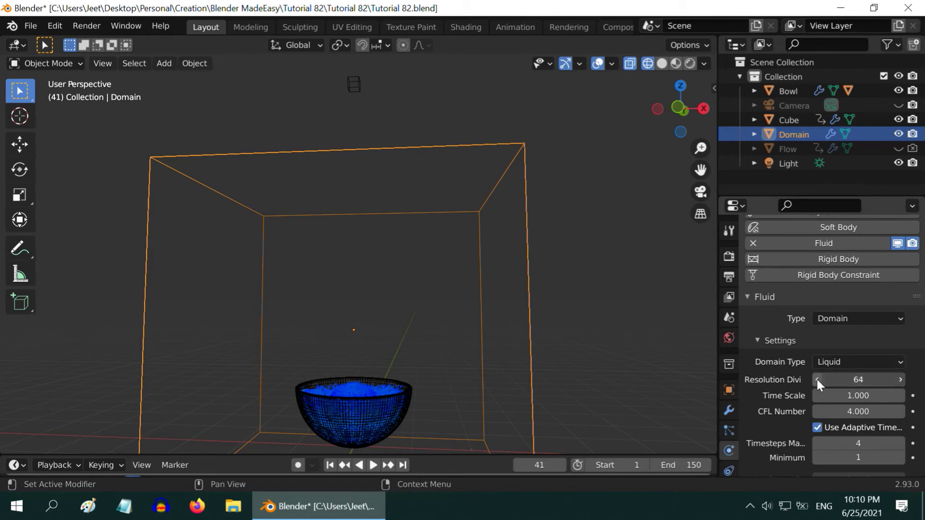
click(899, 379)
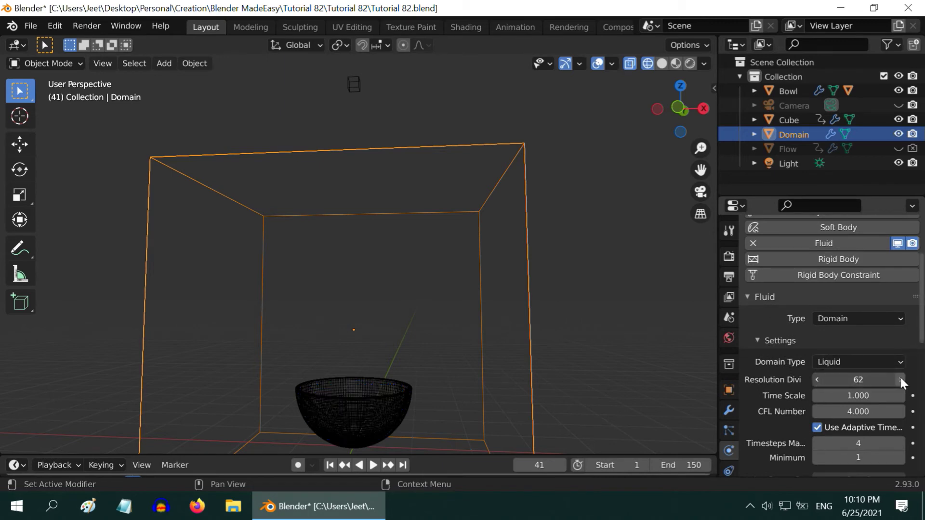
click(899, 378)
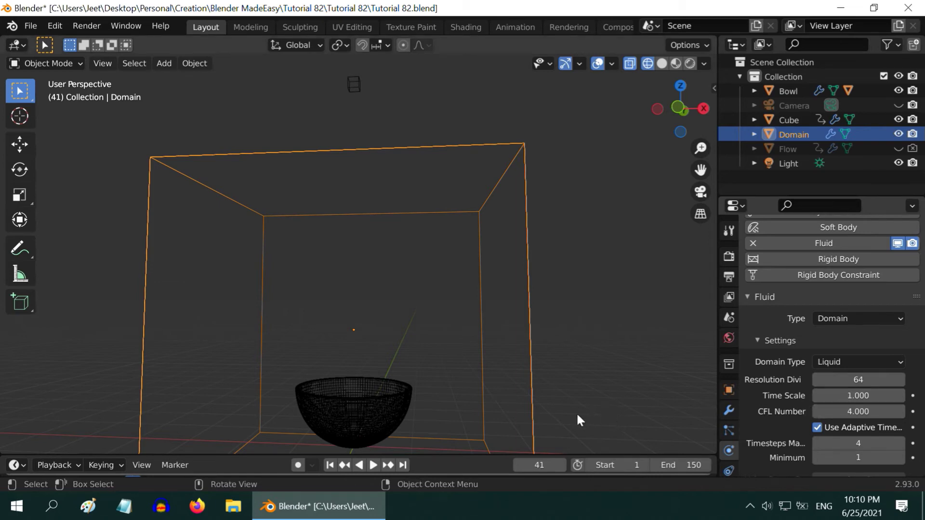
Replay the baked simulation from the first frame and select the cube.
click(329, 464)
click(374, 465)
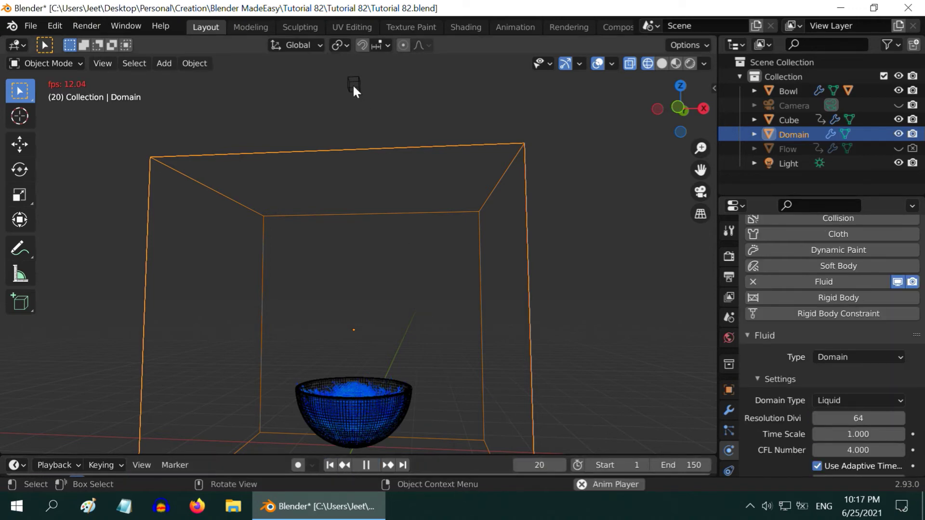
click(354, 85)
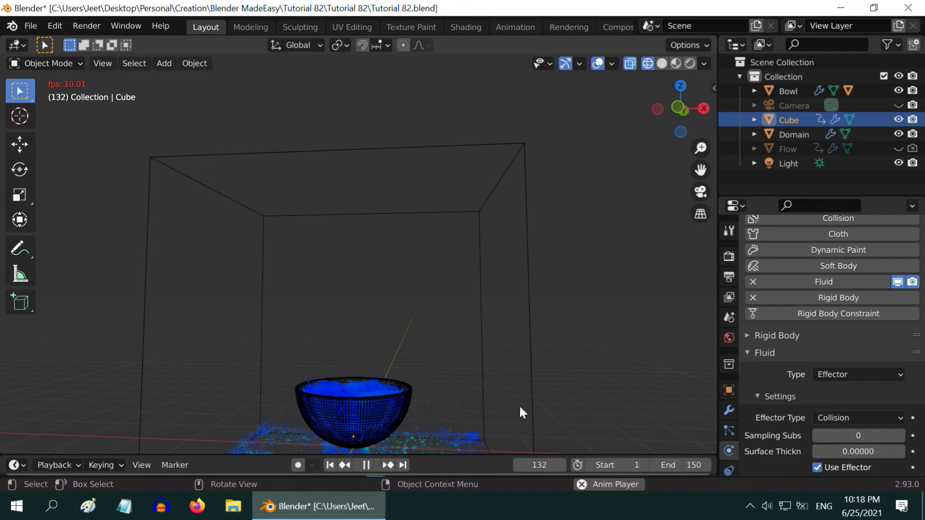
Stop playback and set the fluid domain's cache type to Modular.
click(368, 465)
click(477, 222)
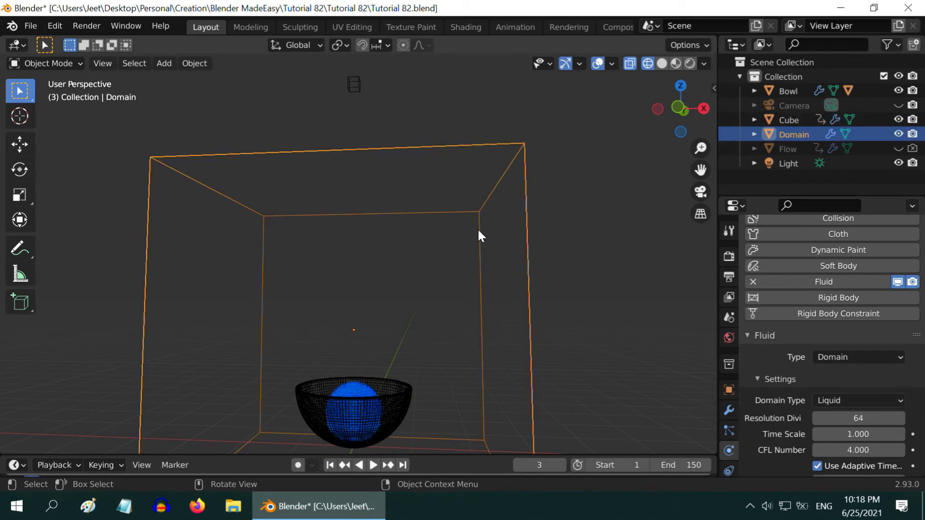
scroll(872, 390, down, 12)
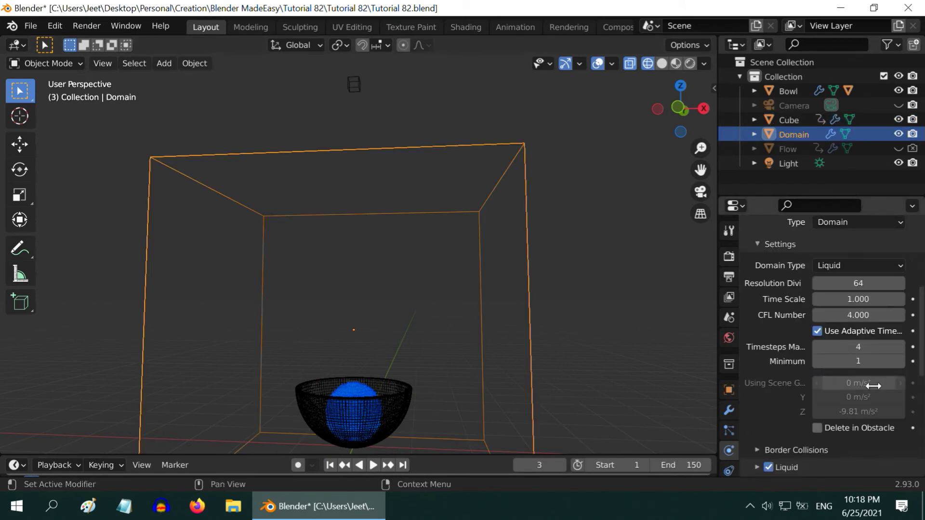
scroll(872, 387, down, 8)
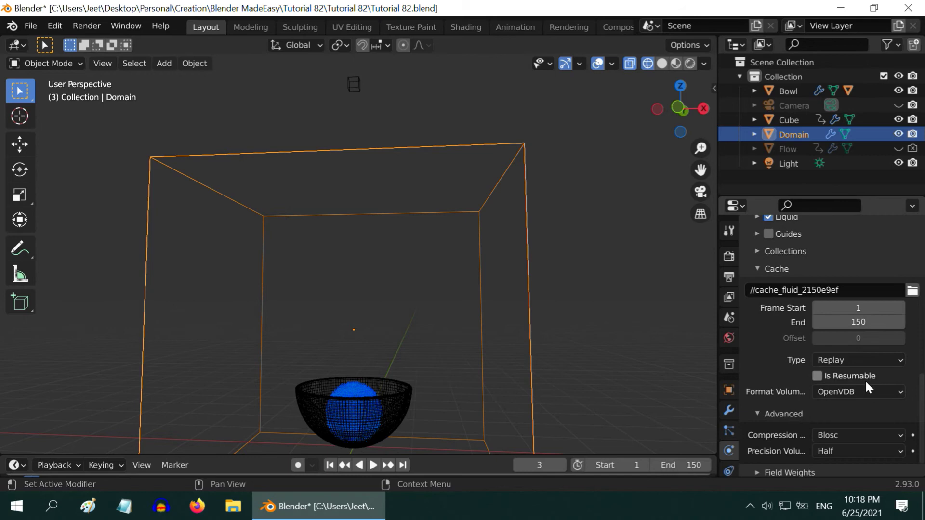
click(848, 360)
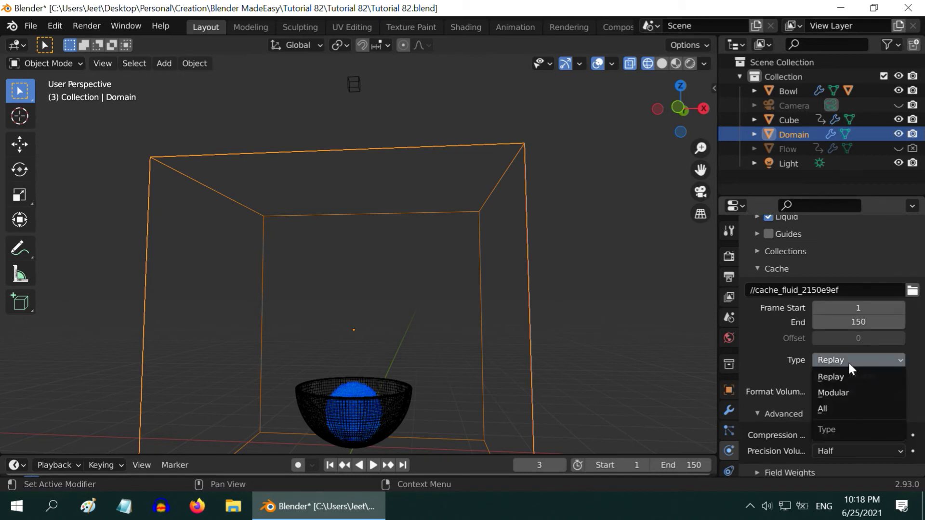
click(844, 392)
Make the domain cache resumable and bake the fluid data.
scroll(850, 389, up, 2)
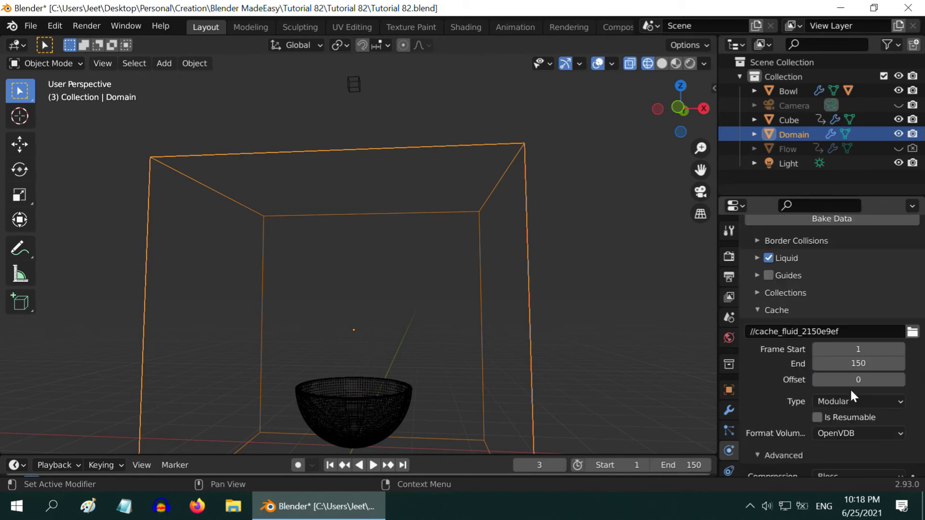
click(817, 418)
scroll(837, 423, up, 9)
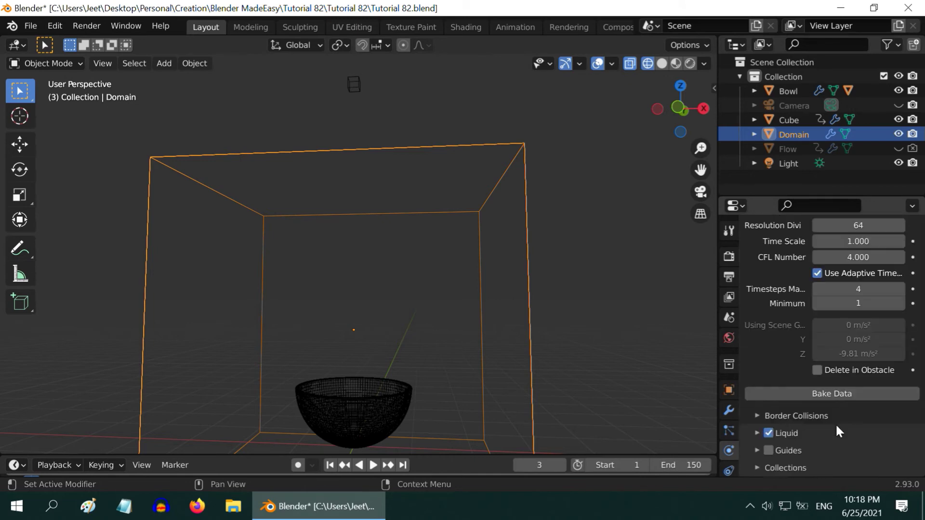
scroll(836, 424, up, 1)
click(841, 413)
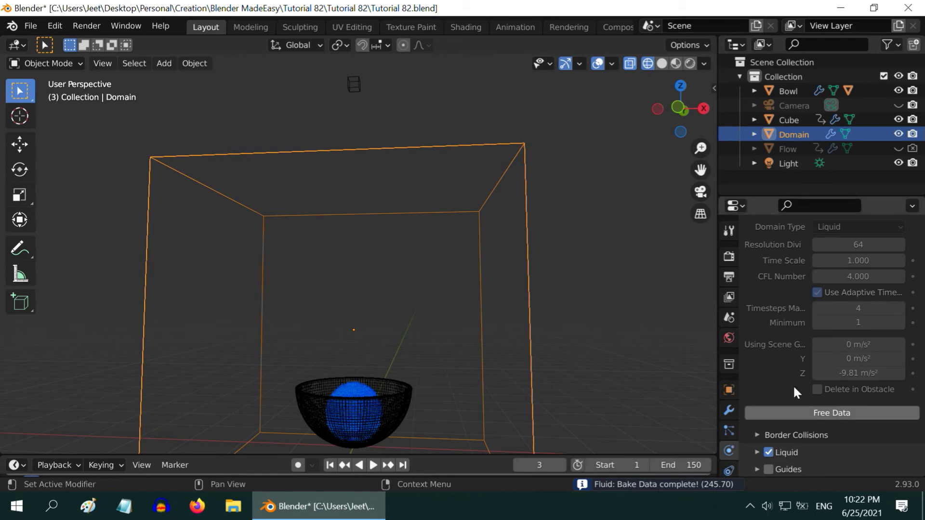
Enable Mesh in the domain's Liquid settings and bake the mesh for frames 1–150.
scroll(842, 346, down, 7)
click(760, 318)
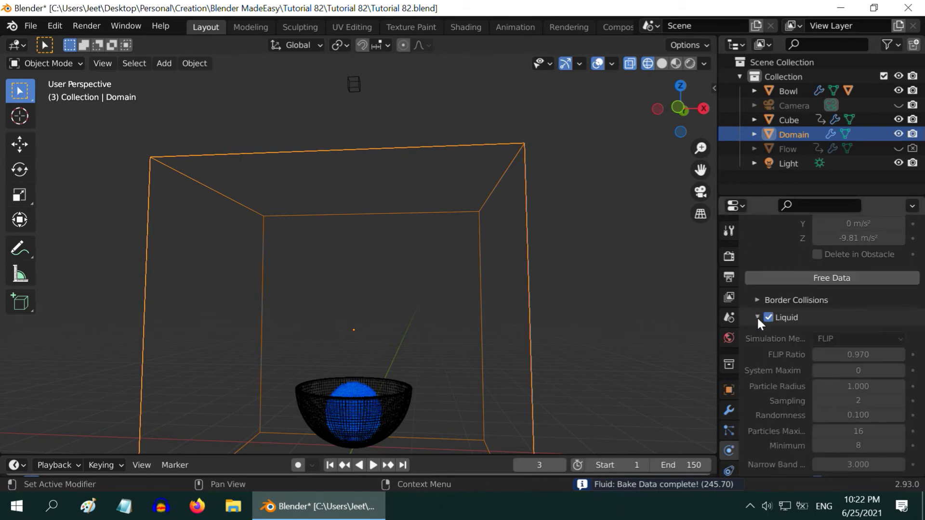
scroll(820, 308, down, 8)
scroll(817, 315, down, 5)
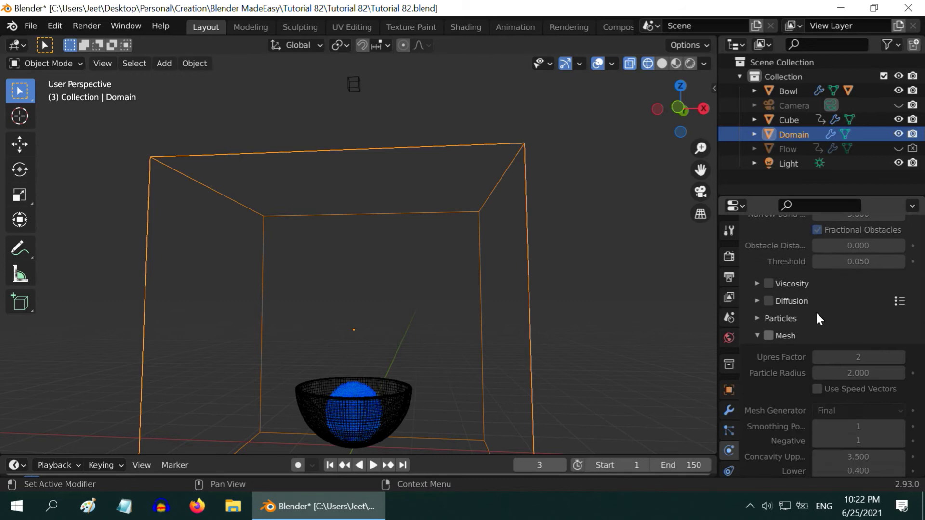
click(769, 336)
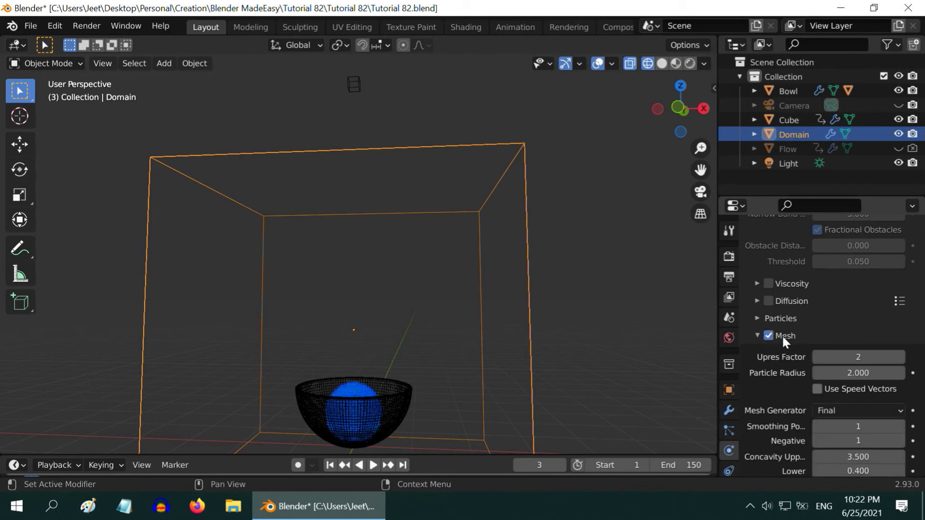
scroll(782, 334, down, 7)
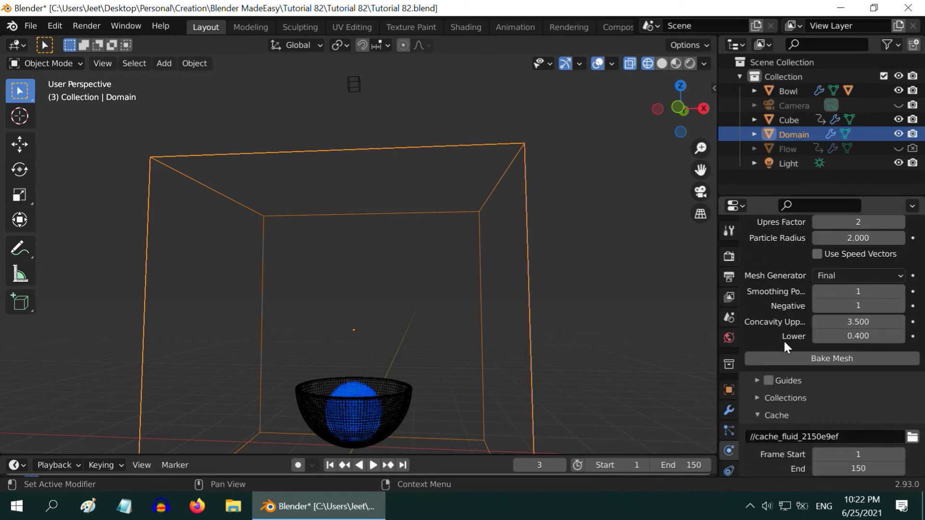
click(840, 358)
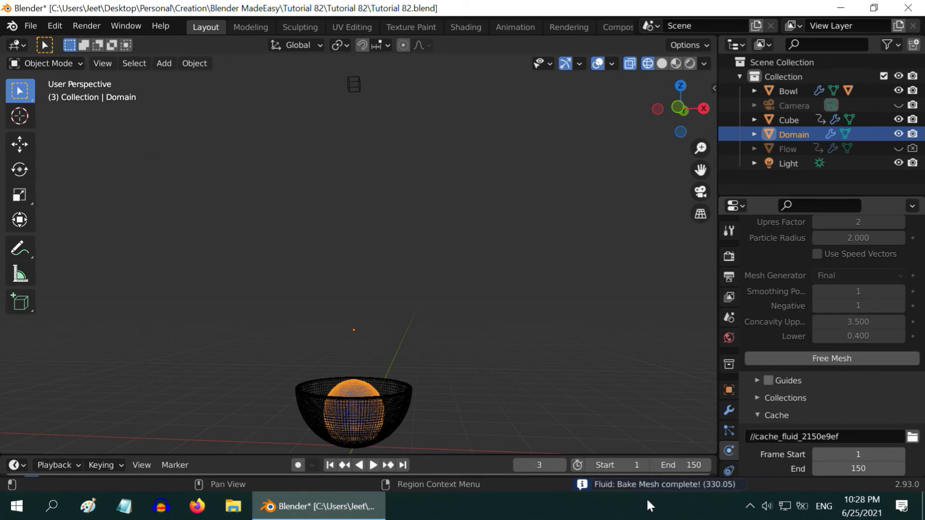
Switch to Rendered shading and give the cube a new red material.
click(690, 64)
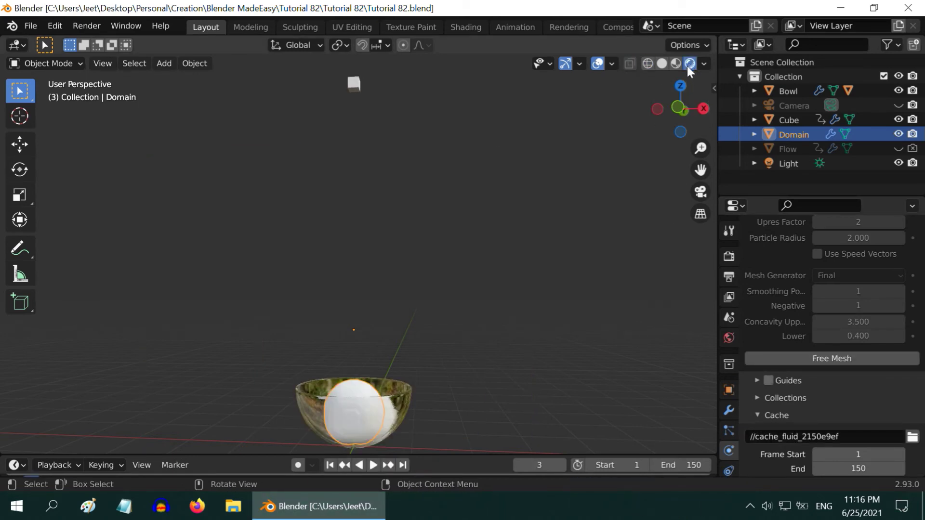
click(358, 86)
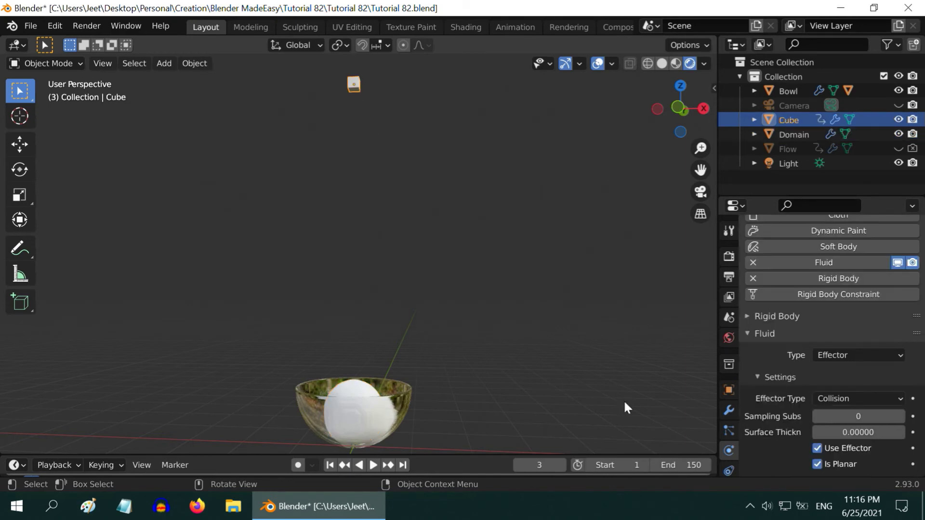
scroll(728, 443, down, 3)
click(728, 436)
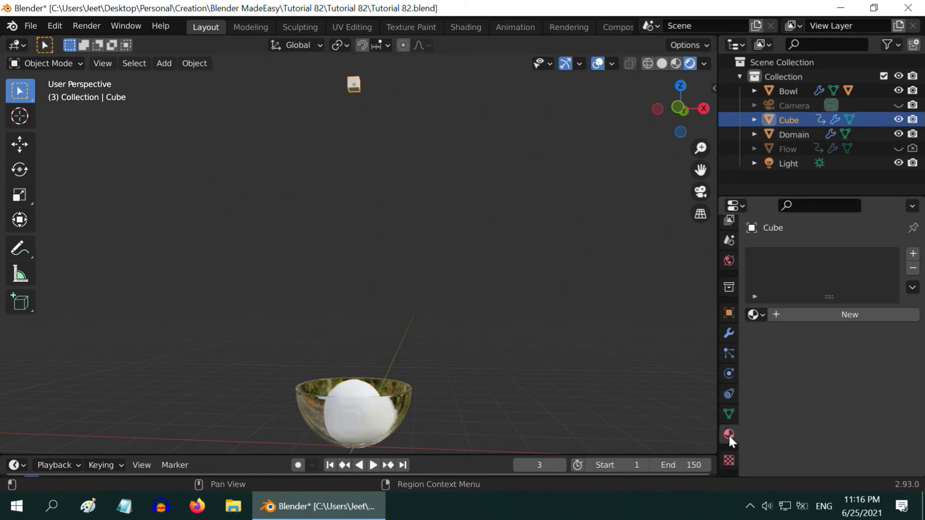
click(846, 316)
click(878, 462)
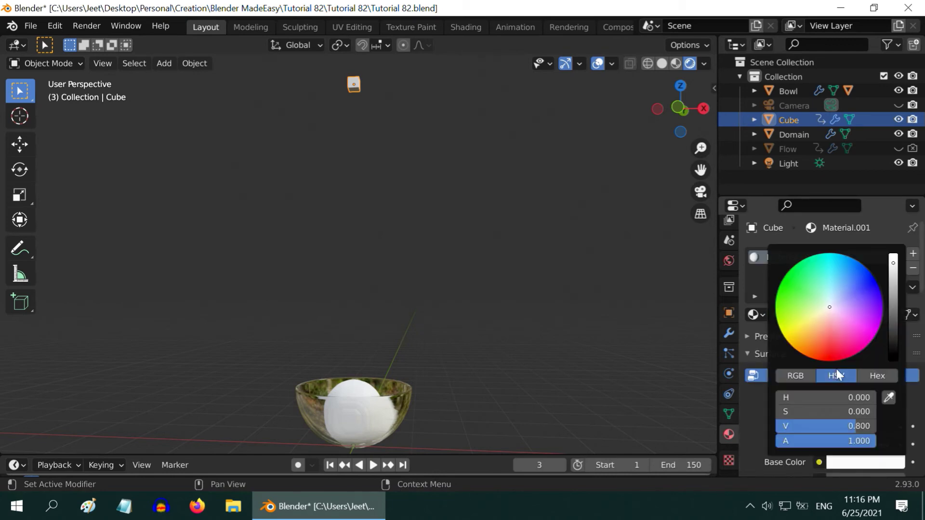
drag(825, 359, 835, 360)
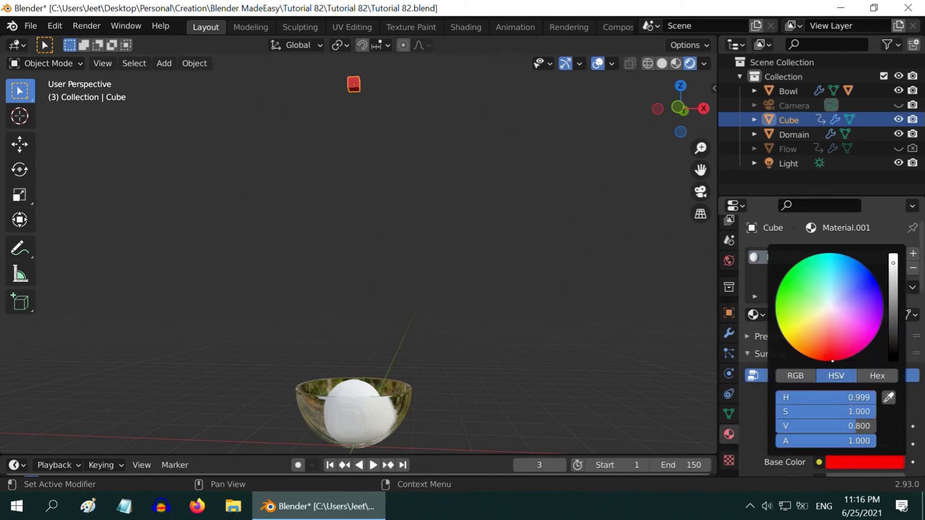
Give the Domain a new pure white material with Specular set to 0.
click(364, 394)
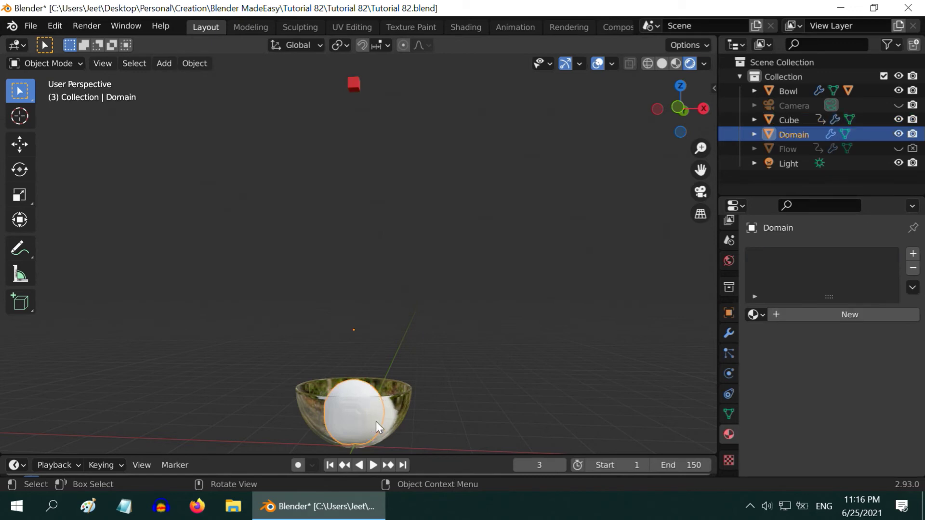
click(822, 314)
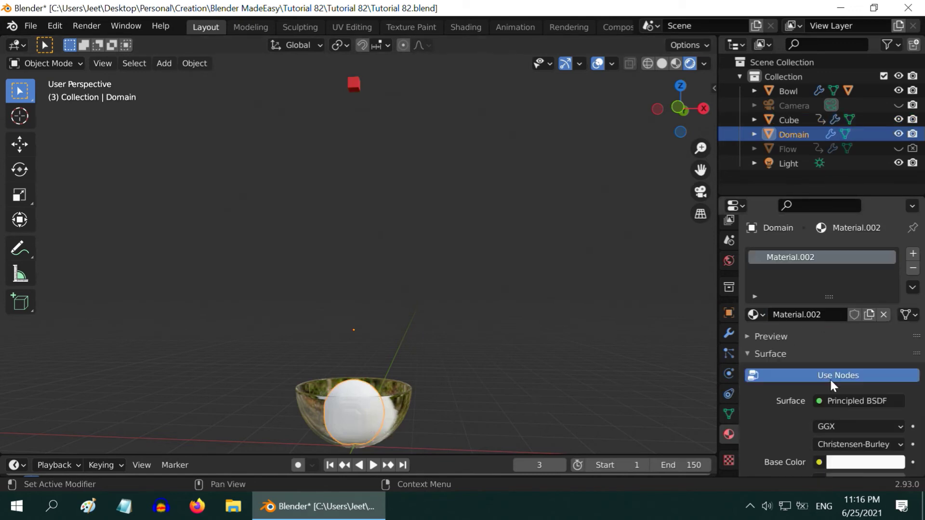
scroll(829, 380, down, 2)
scroll(830, 383, down, 4)
click(852, 348)
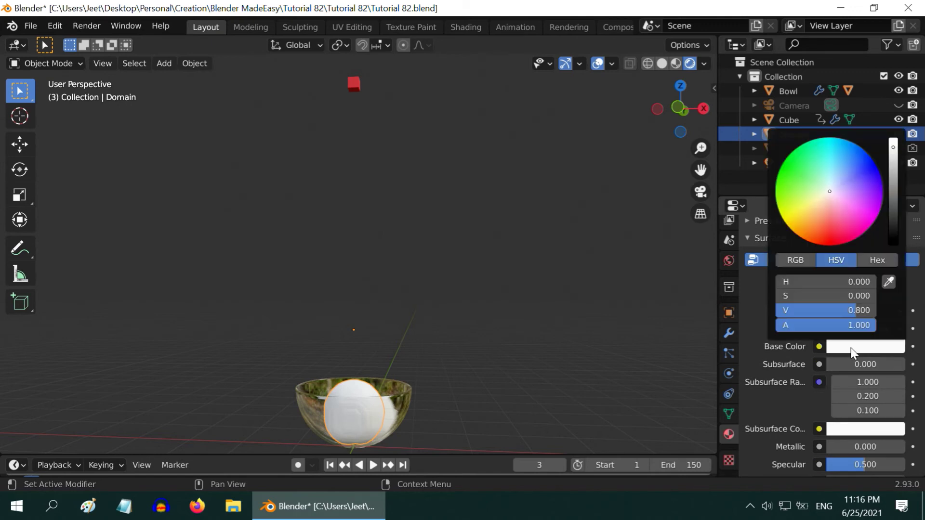
drag(893, 147, 893, 139)
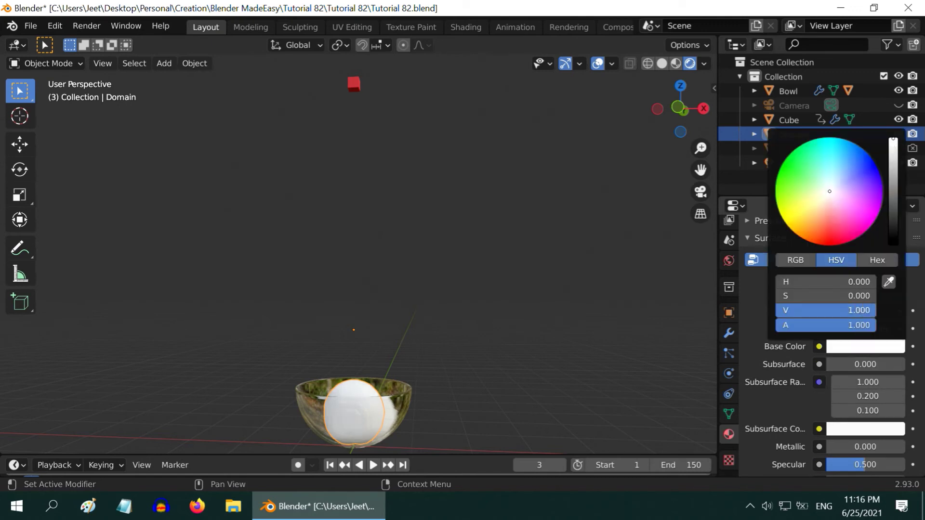
click(876, 464)
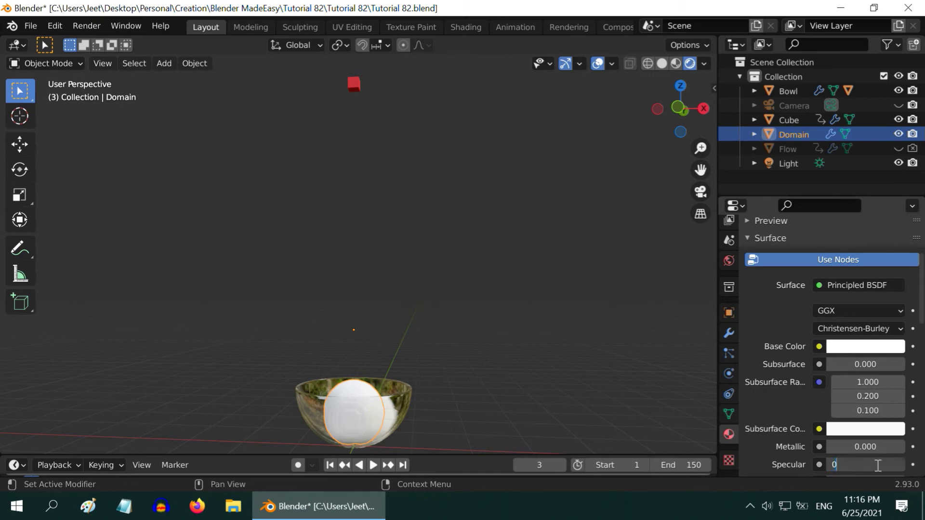
key(Return)
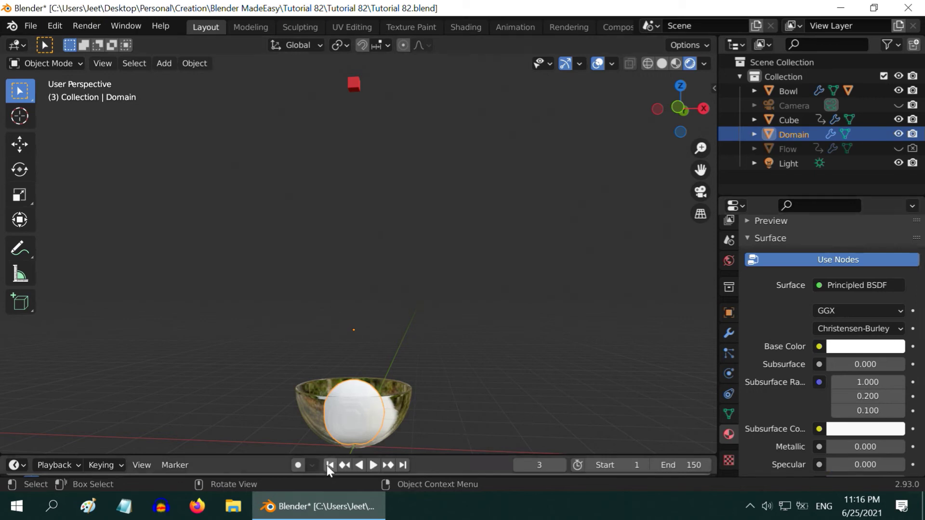
Play the animation once, then rewind to frame 1 and center the bowl in view.
click(373, 465)
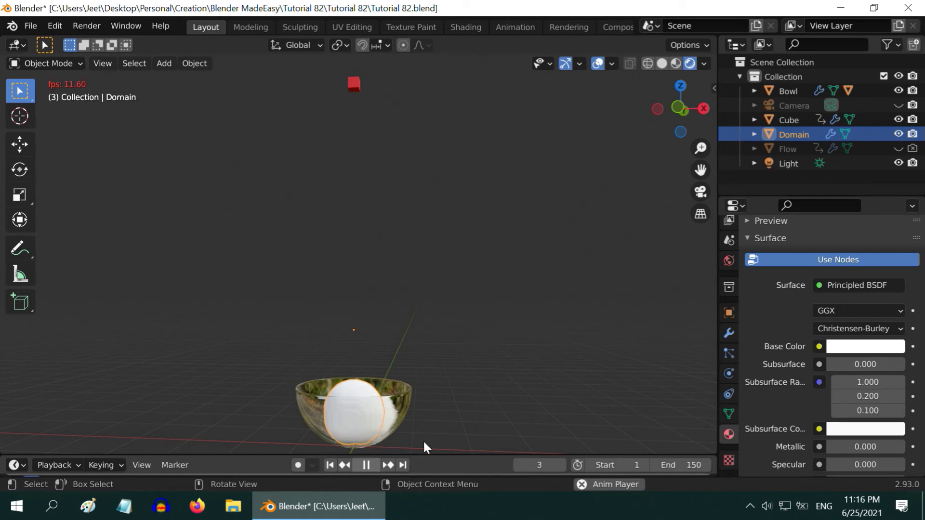
click(452, 427)
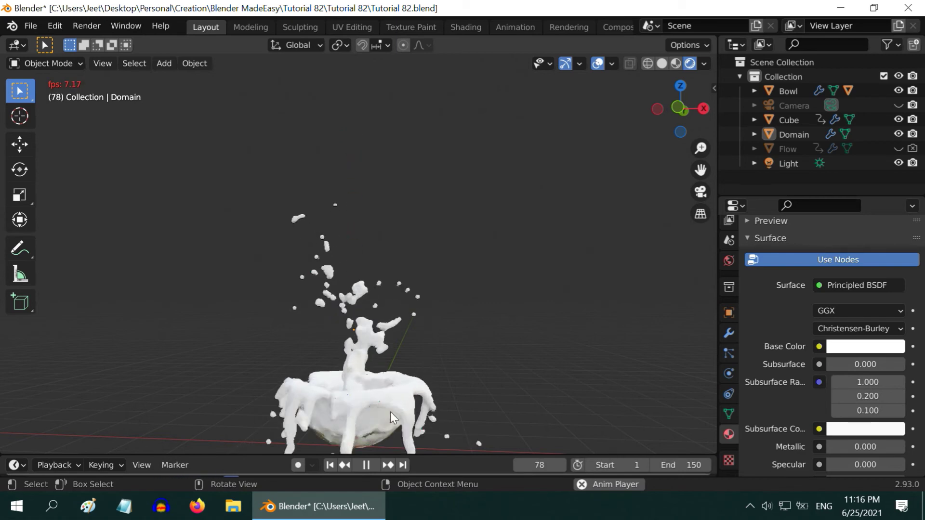
key(space)
click(329, 465)
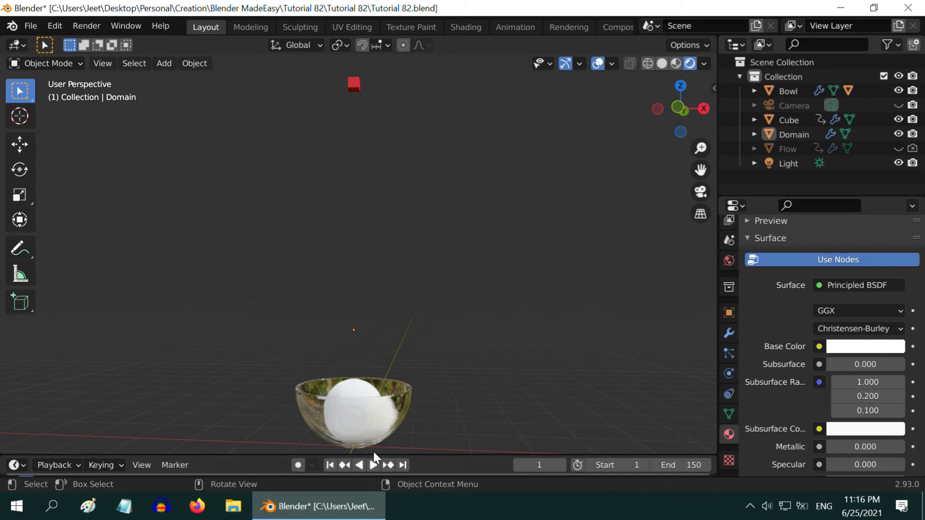
mouse_move(410, 435)
shift+middle_down()
mouse_move(421, 360)
mouse_move(415, 427)
shift+middle_up()
scroll(421, 426, up, 3)
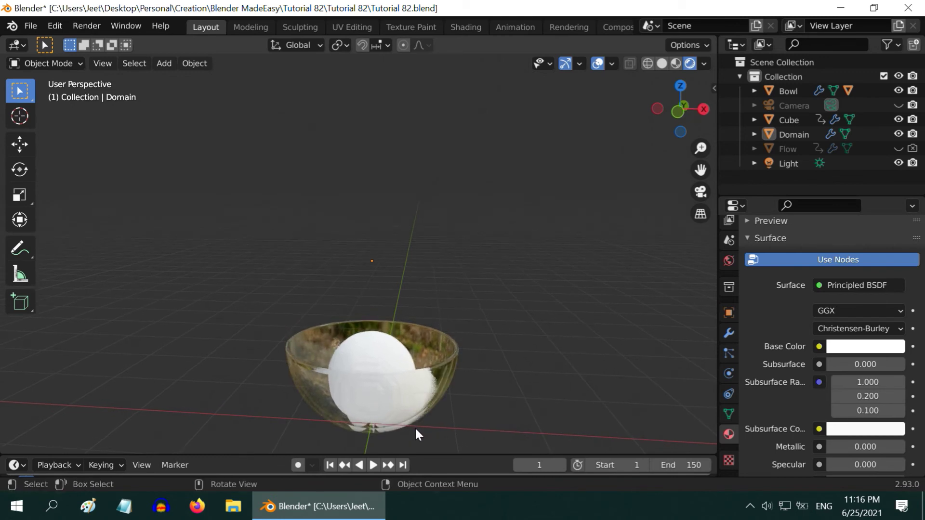
Replay the milk splash, stop at frame 92 and zoom out slightly.
click(369, 465)
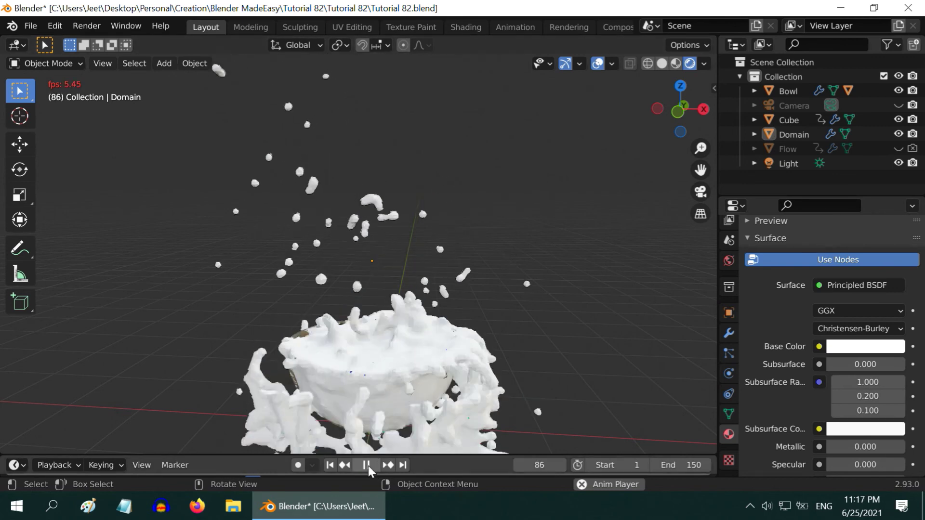
key(space)
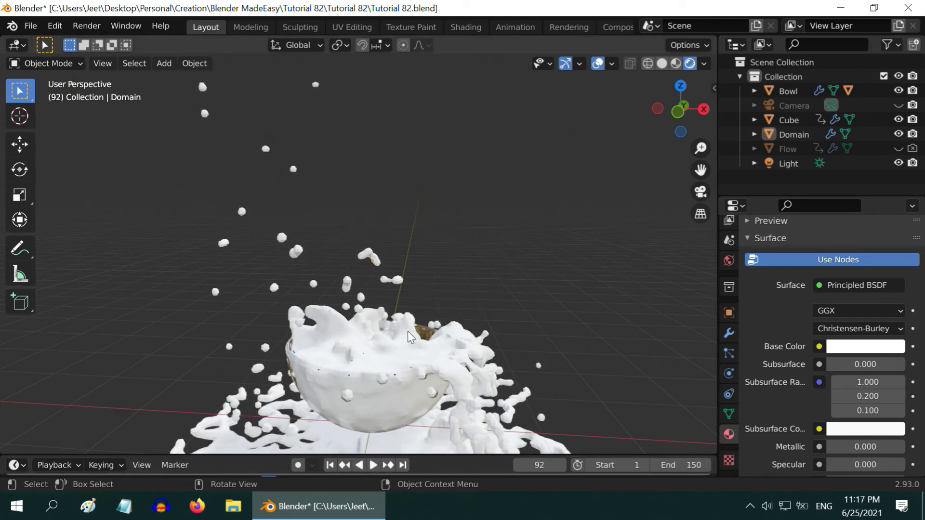
scroll(450, 330, down, 1)
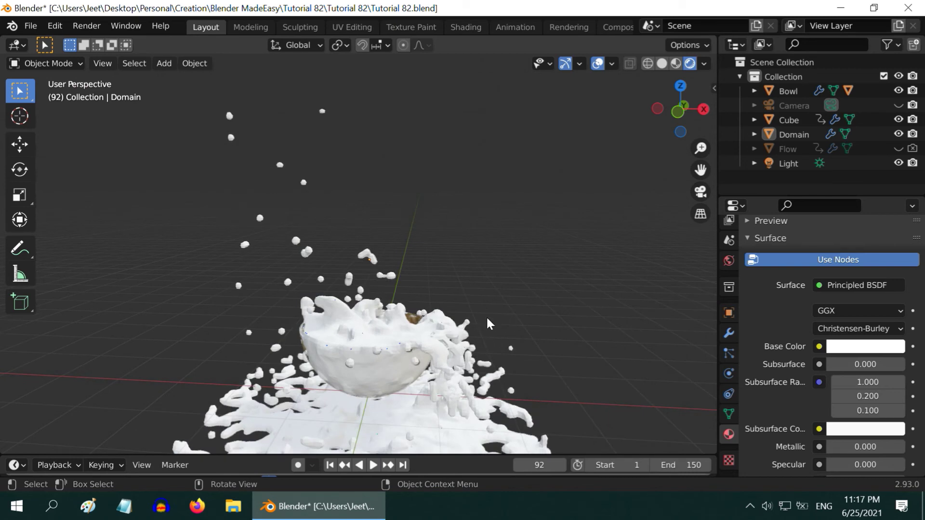
Raise the red cube to a Z location of 10 m.
click(789, 119)
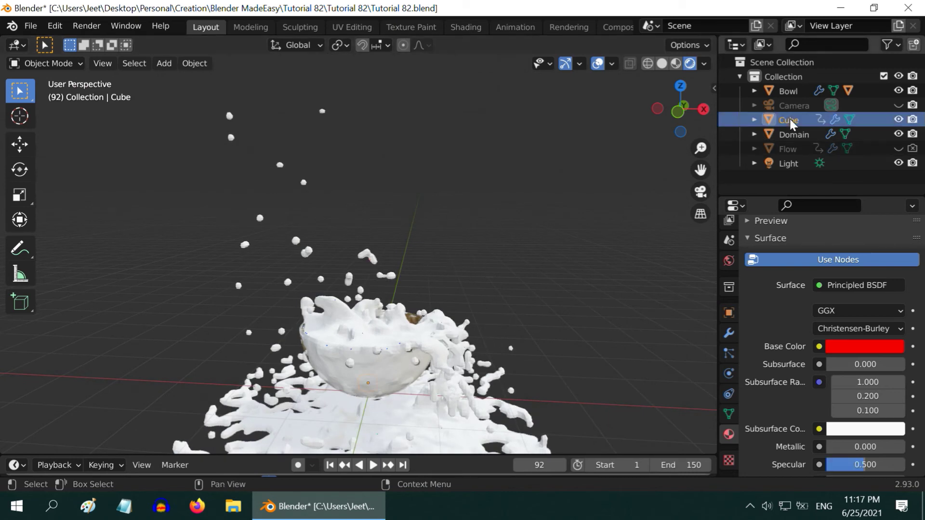
click(729, 311)
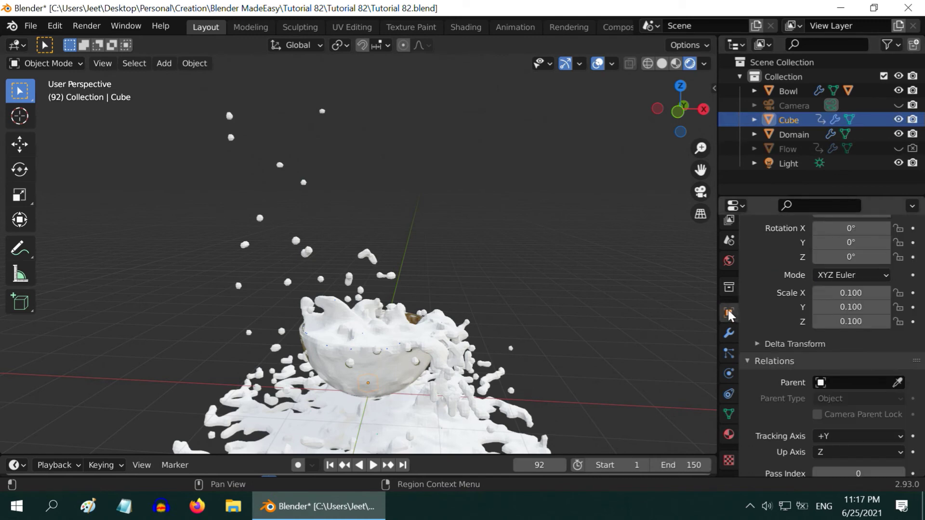
scroll(863, 305, up, 1)
scroll(863, 306, up, 2)
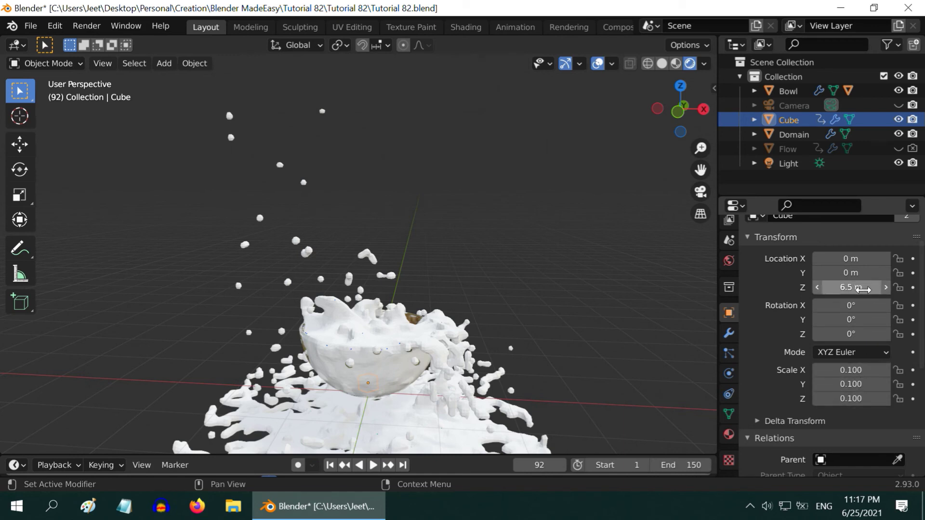
click(864, 288)
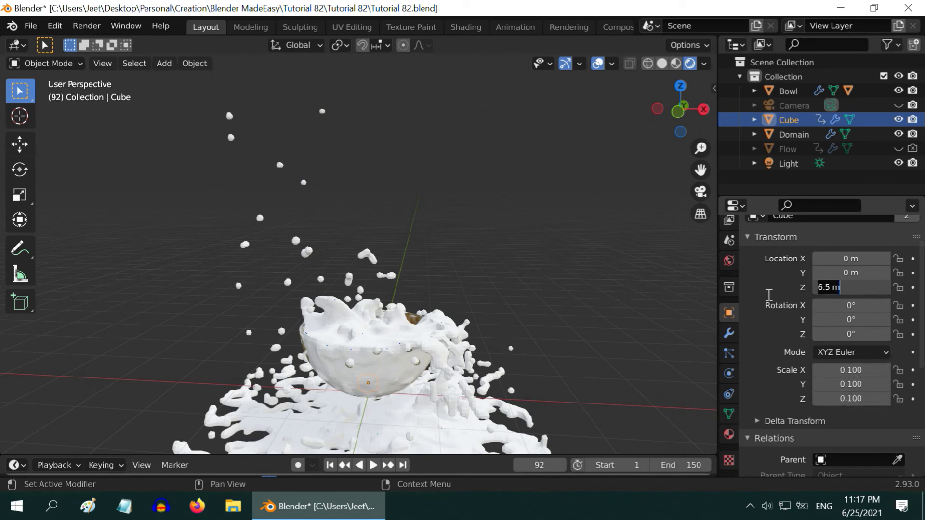
text(10)
key(Return)
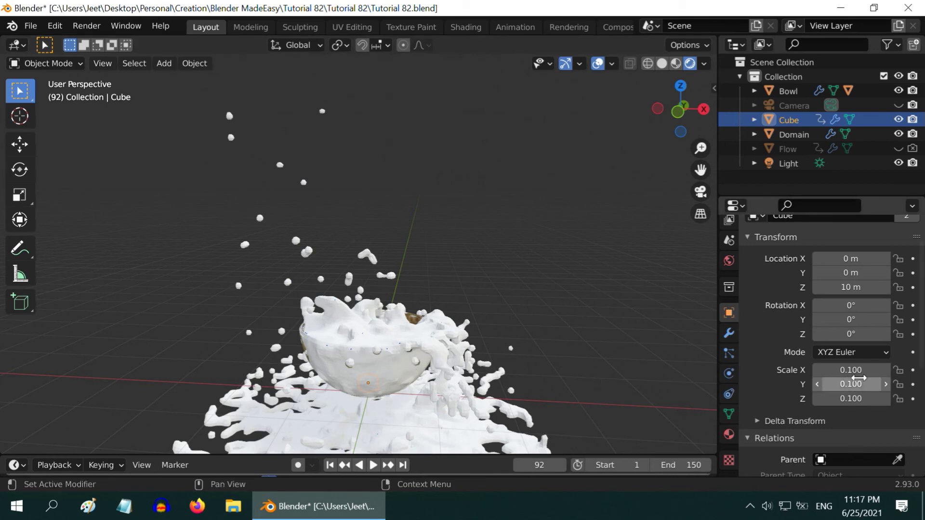
Scale the cube to 0.05 on X, Y and Z together.
click(851, 370)
key(Escape)
drag(851, 370, 863, 372)
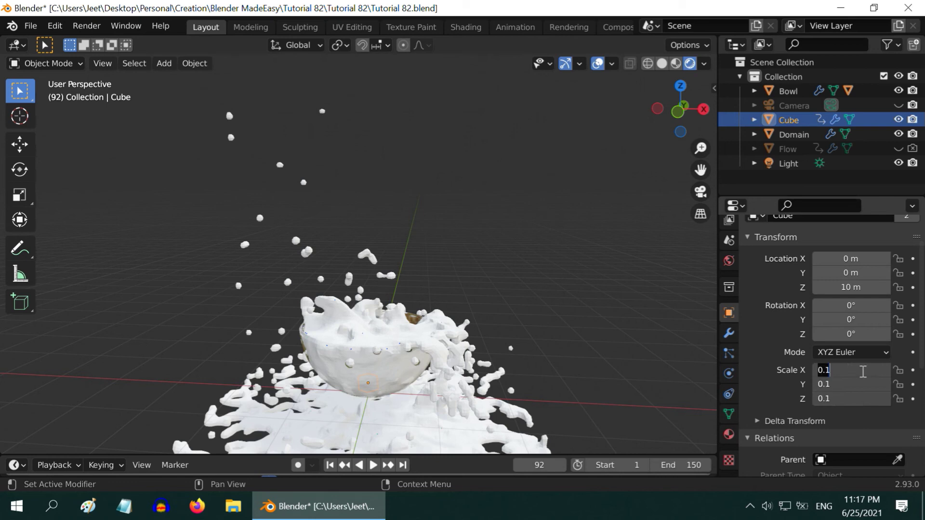
text(.05)
key(Return)
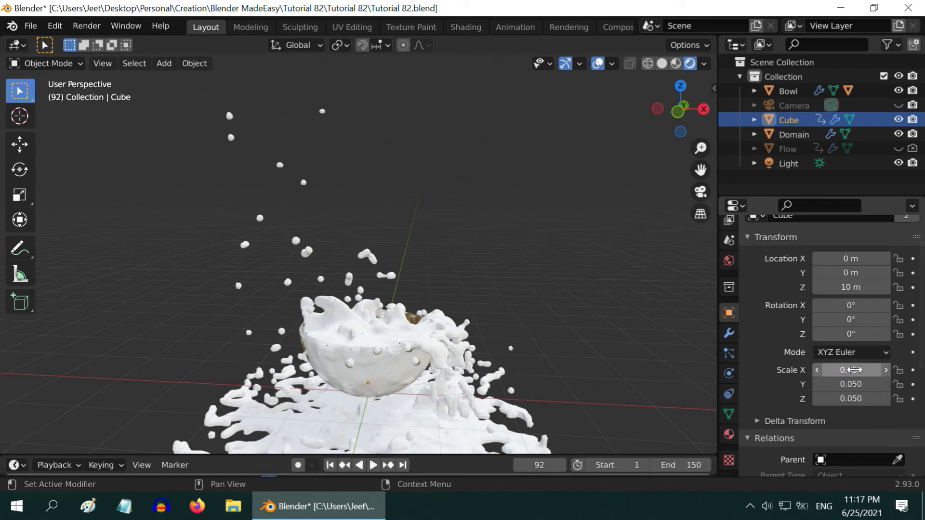
Set the Domain's Field Weights Gravity to 0.5 in its fluid physics settings.
click(795, 138)
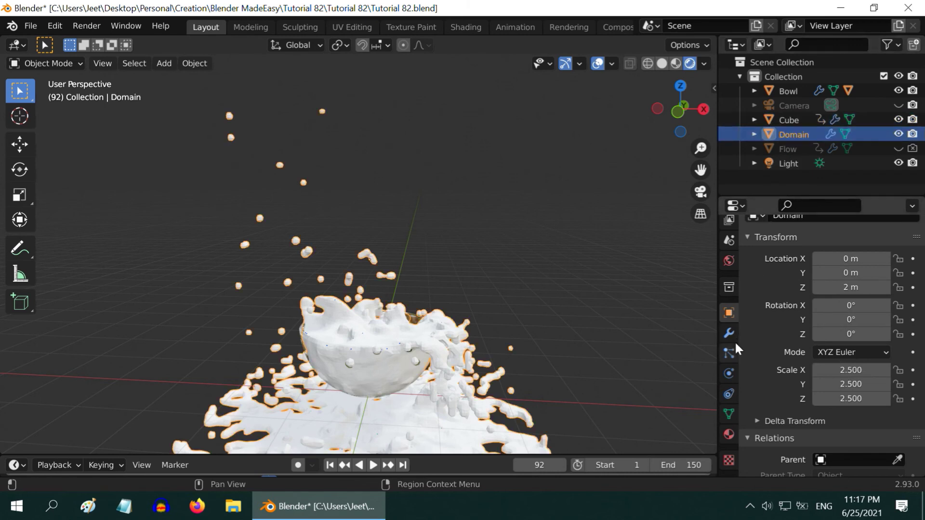
click(730, 373)
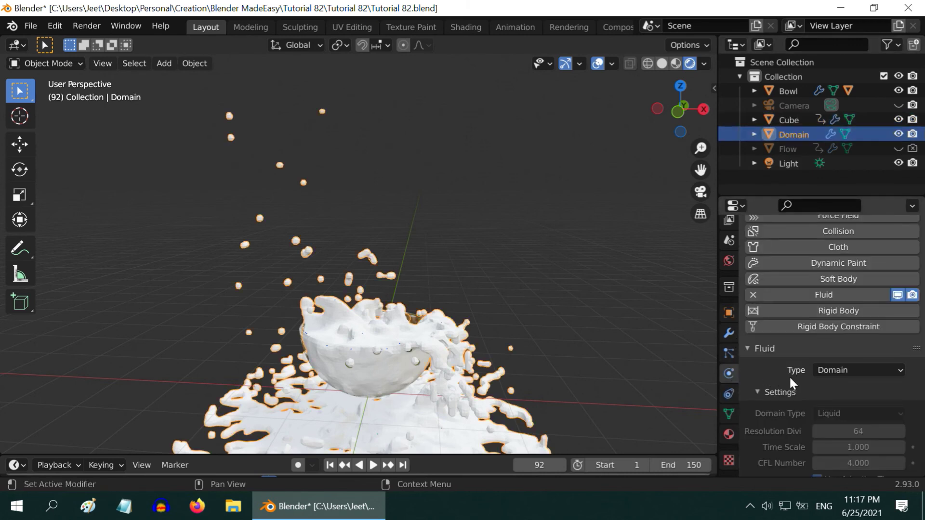
scroll(791, 377, down, 20)
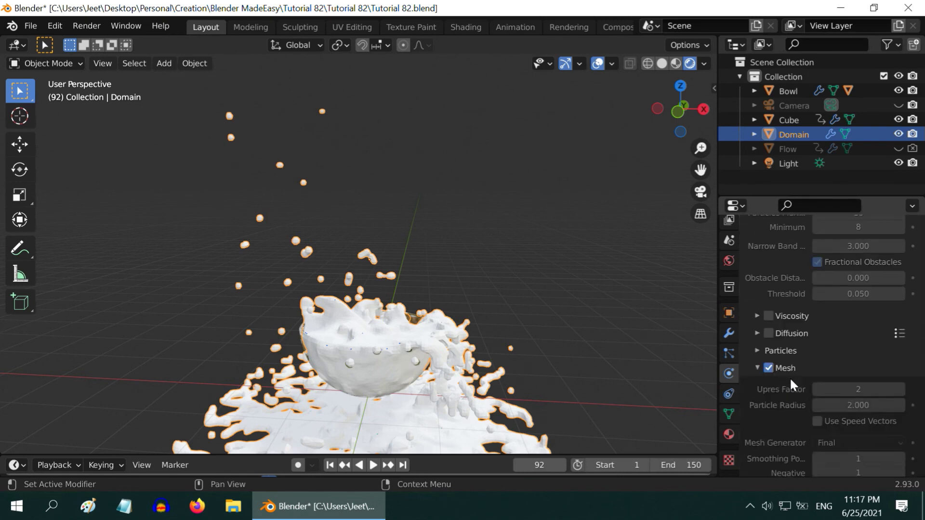
scroll(789, 377, down, 8)
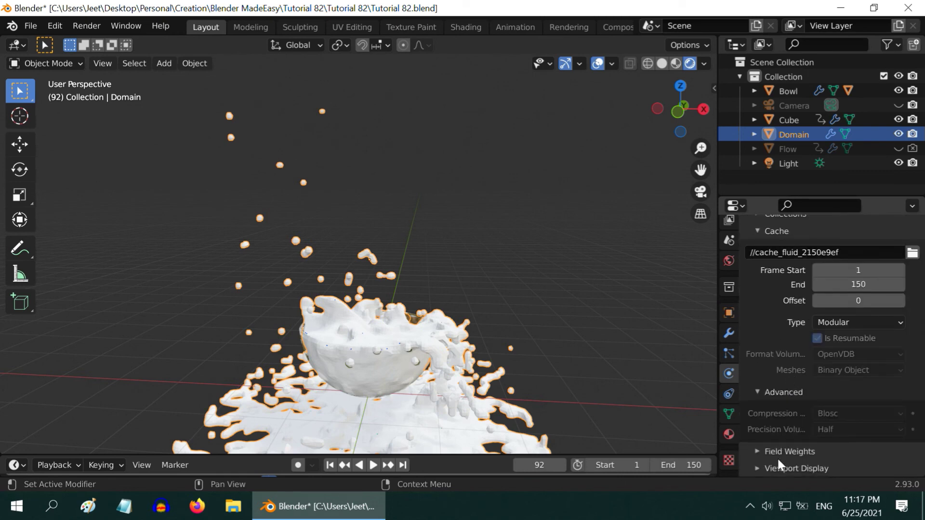
click(760, 450)
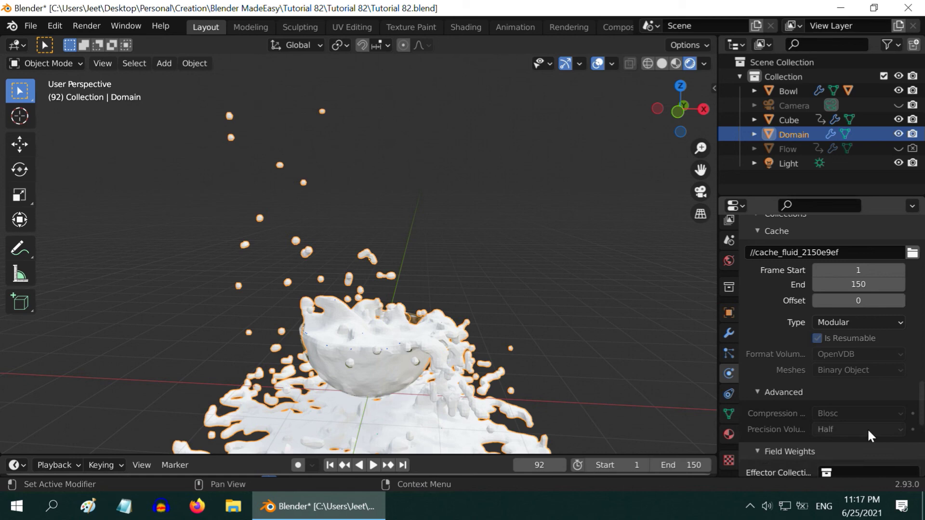
scroll(868, 429, down, 8)
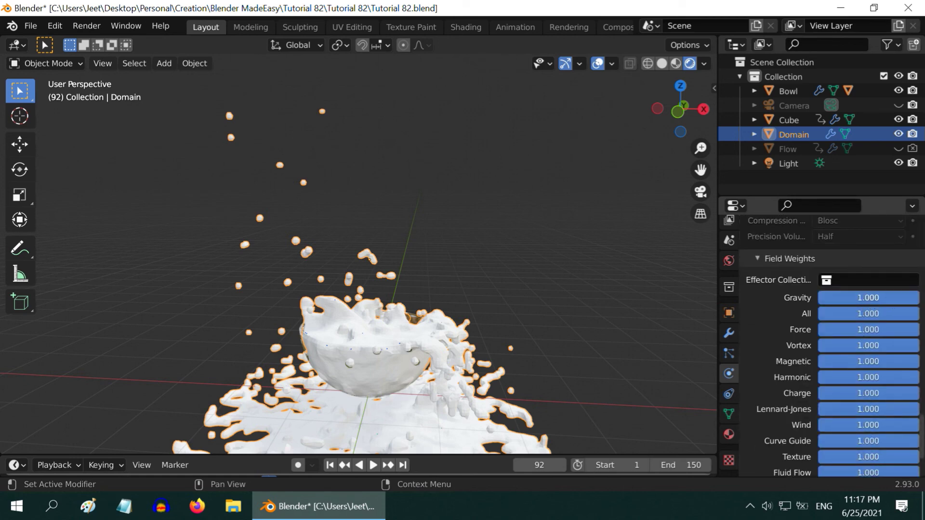
click(898, 298)
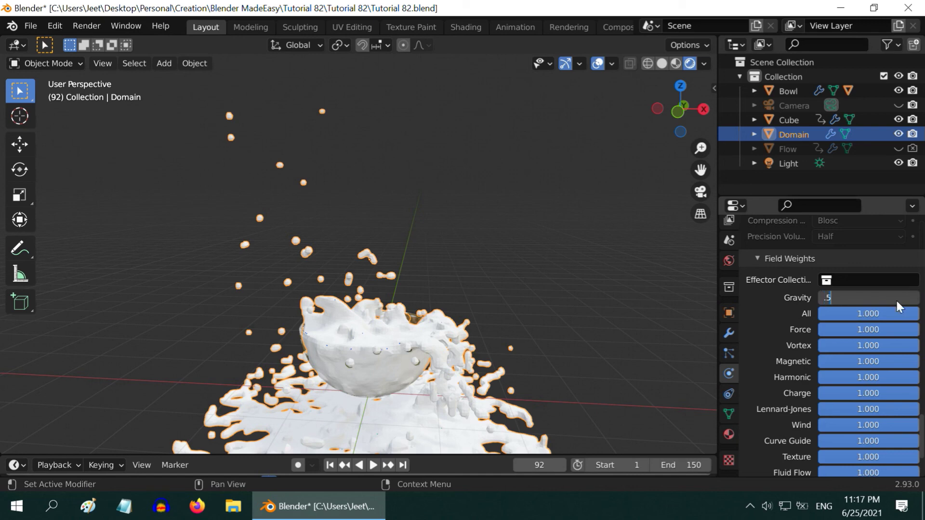
text(.5)
key(Return)
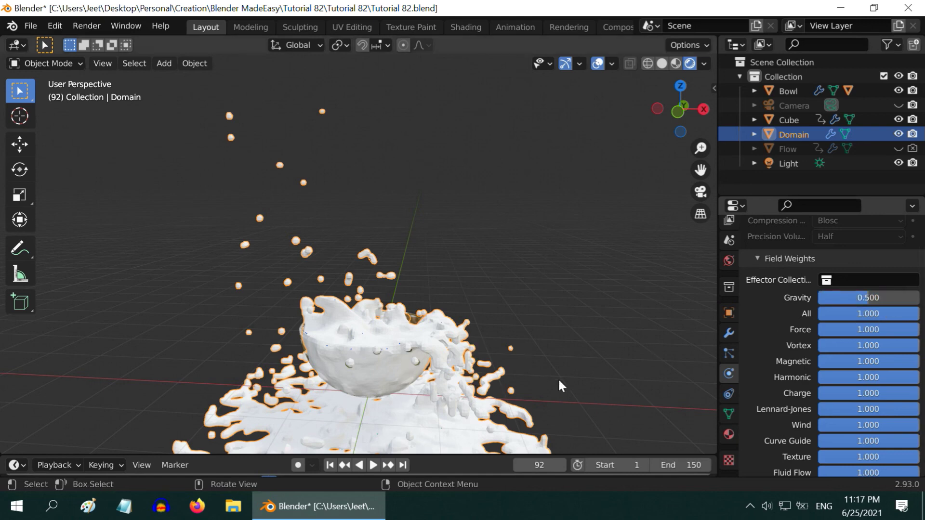
scroll(832, 380, up, 10)
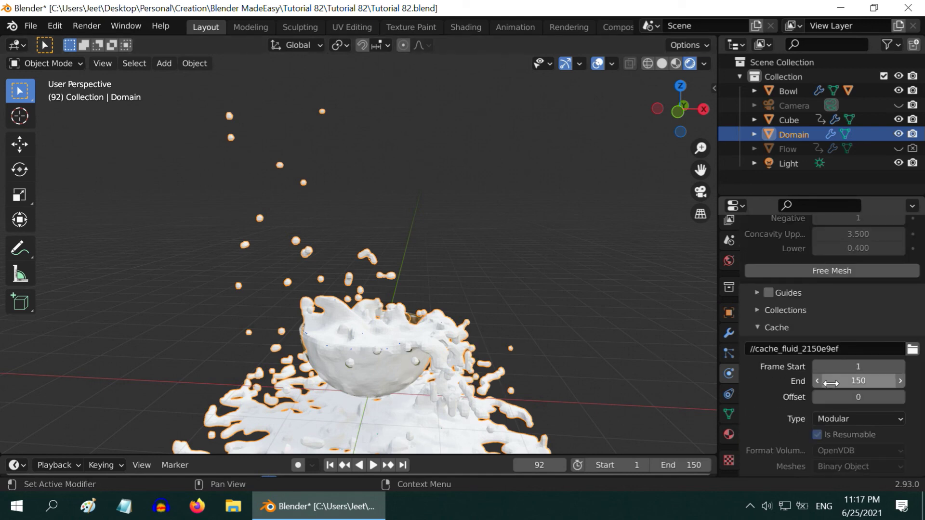
scroll(832, 381, up, 15)
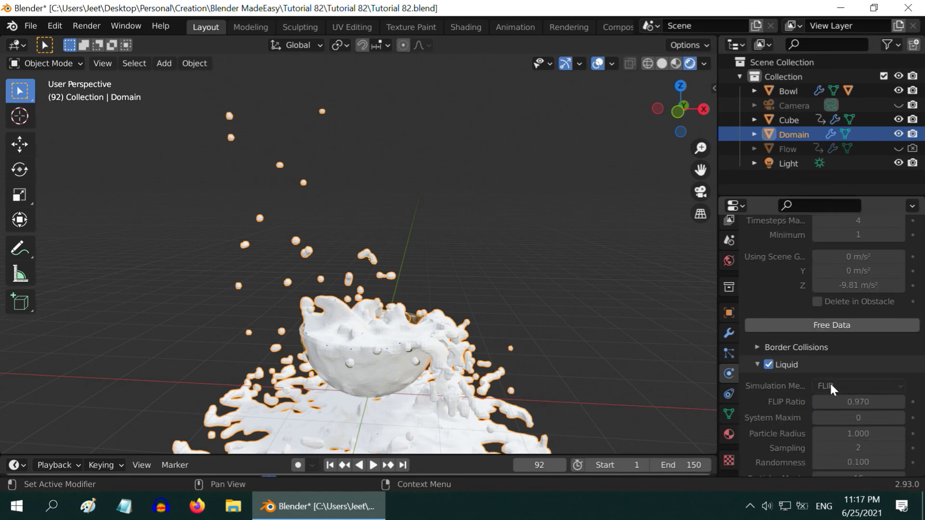
scroll(830, 381, up, 2)
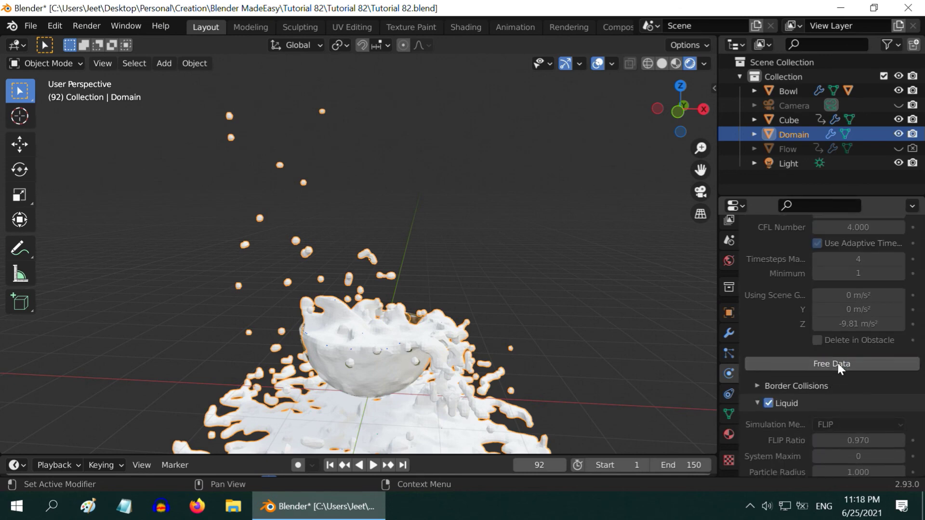
Free the old fluid cache, then re-bake the liquid simulation data and the liquid surface mesh.
click(837, 363)
click(826, 363)
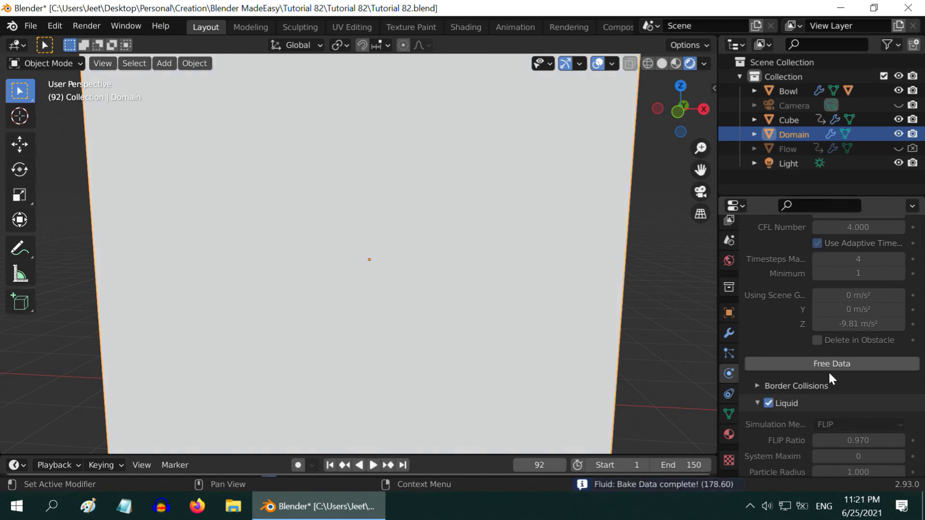
scroll(829, 380, down, 15)
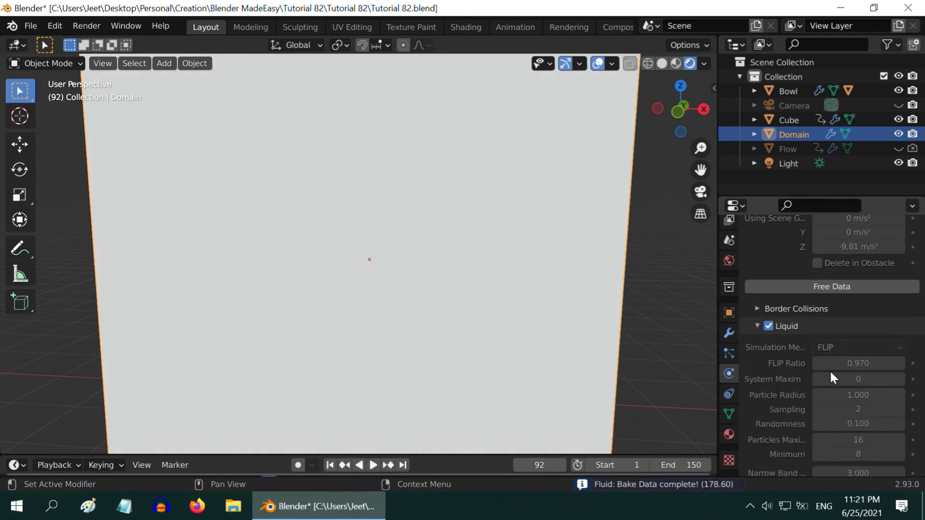
scroll(828, 371, down, 3)
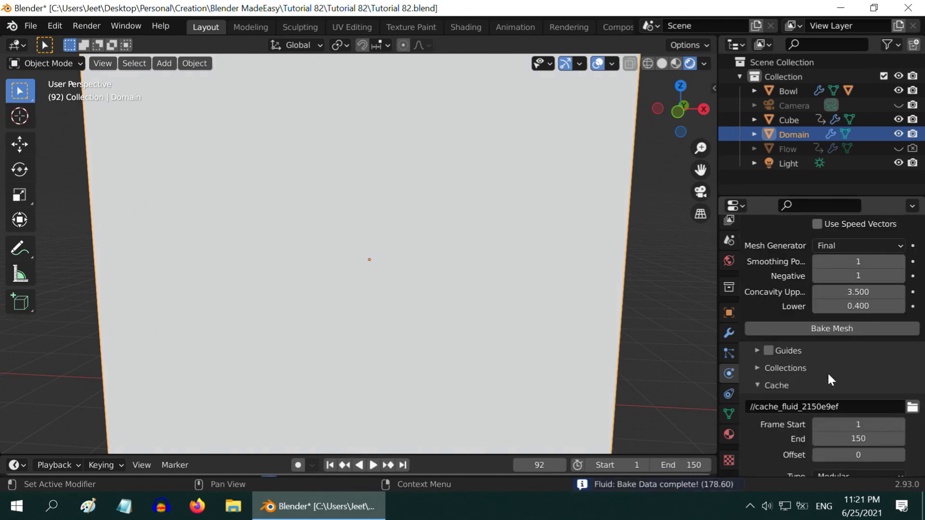
click(832, 330)
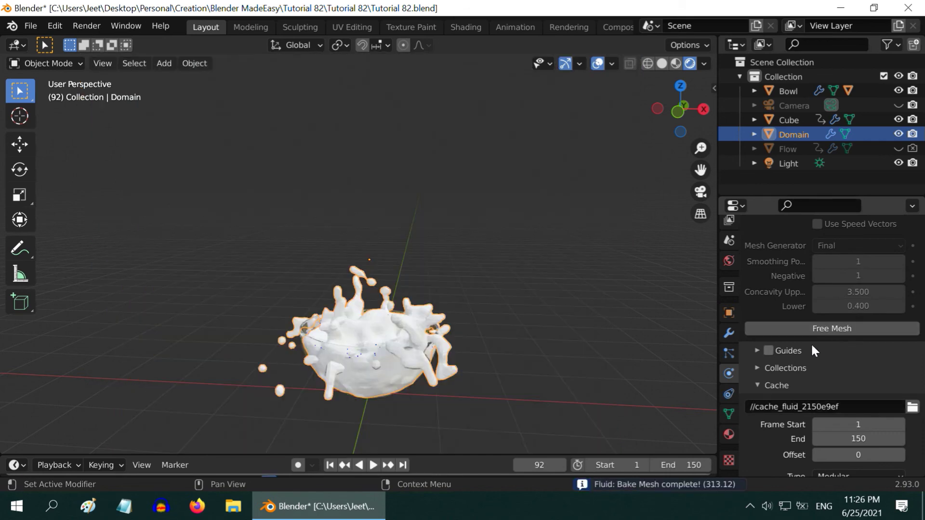
Play the re-baked milk splash from frame 1, watching it spill over the rim around frames 98–115.
click(330, 465)
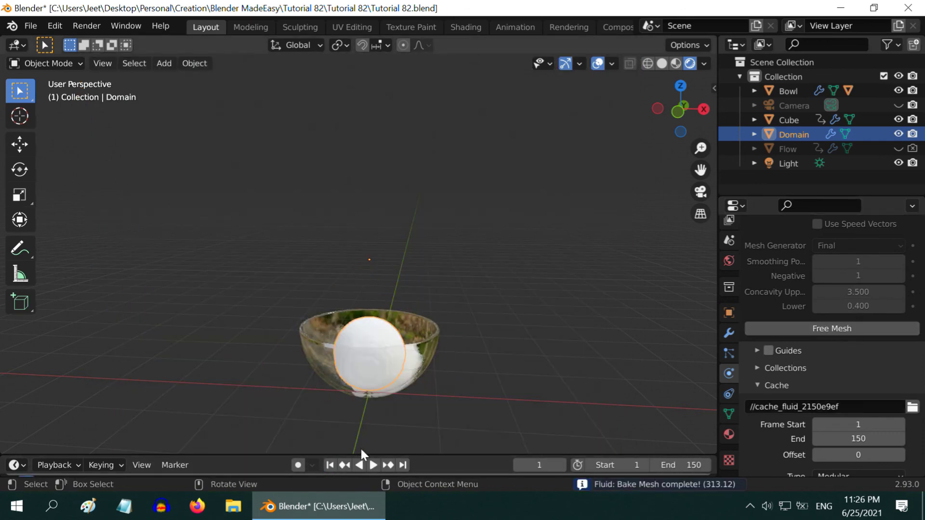
click(373, 465)
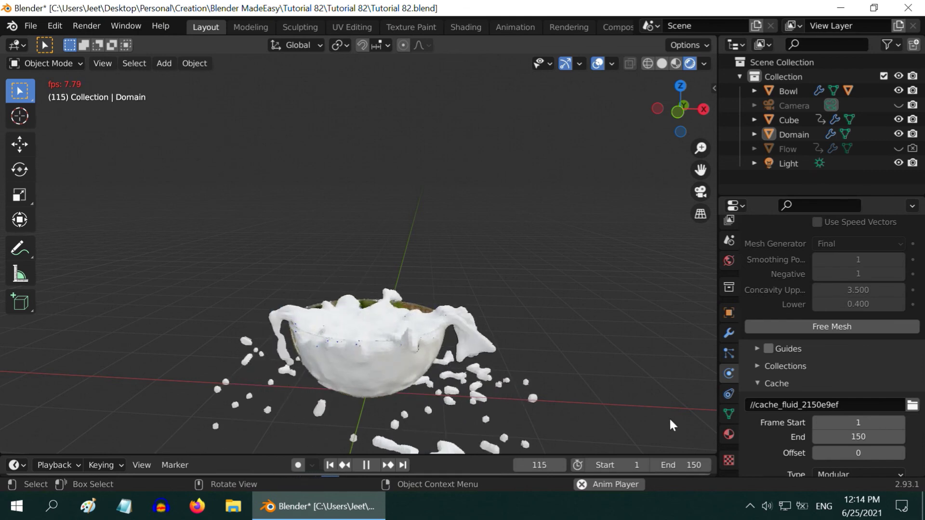
click(329, 465)
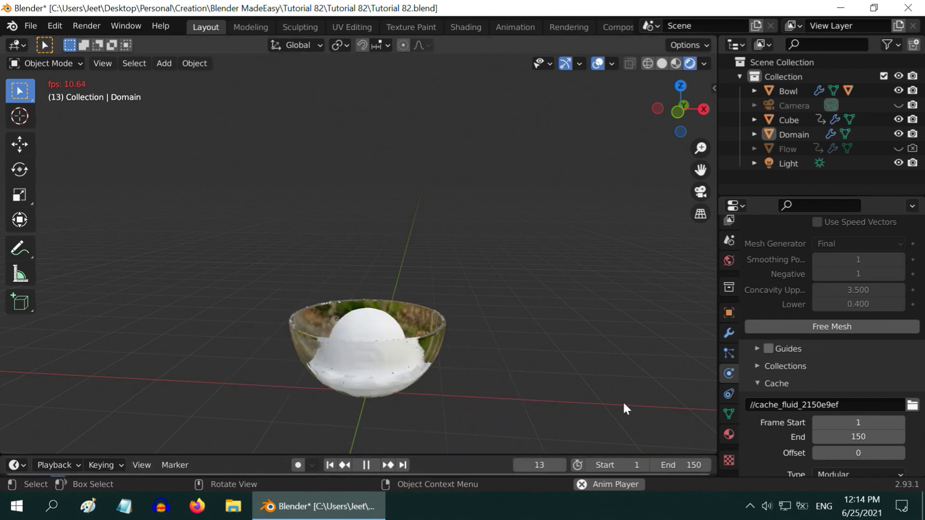